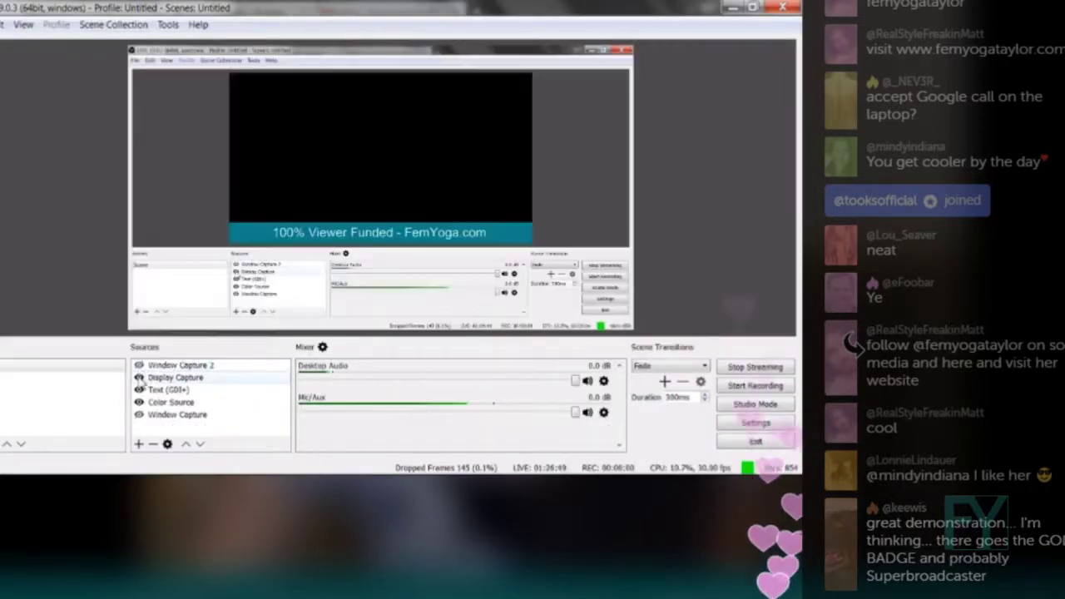
Show the Display Capture source and turn on Studio Mode
{"action": "left_click", "coordinate": [138, 377]}
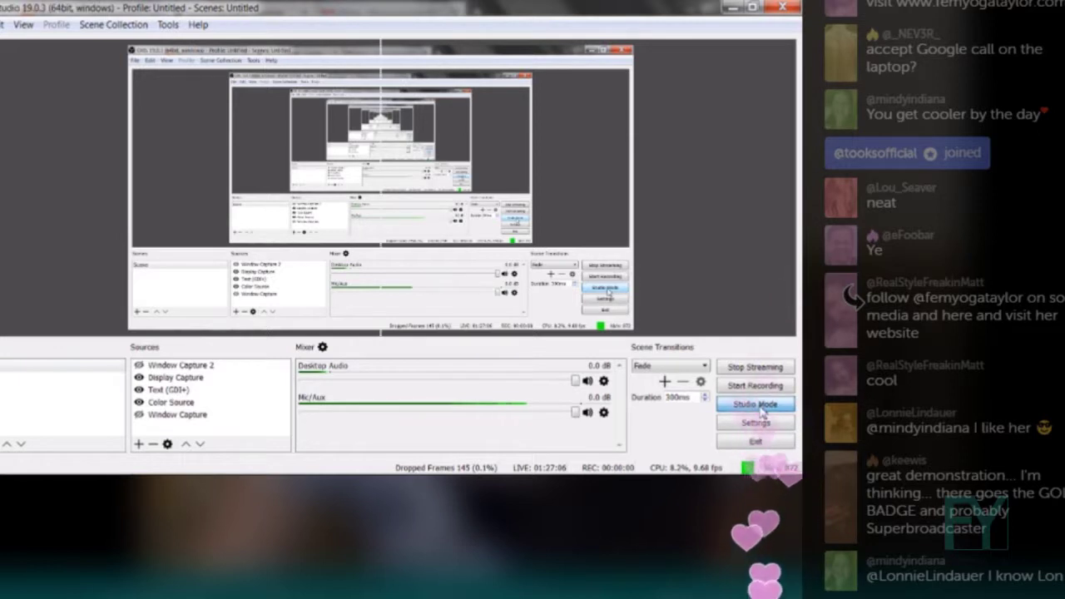
{"action": "left_click", "coordinate": [756, 404]}
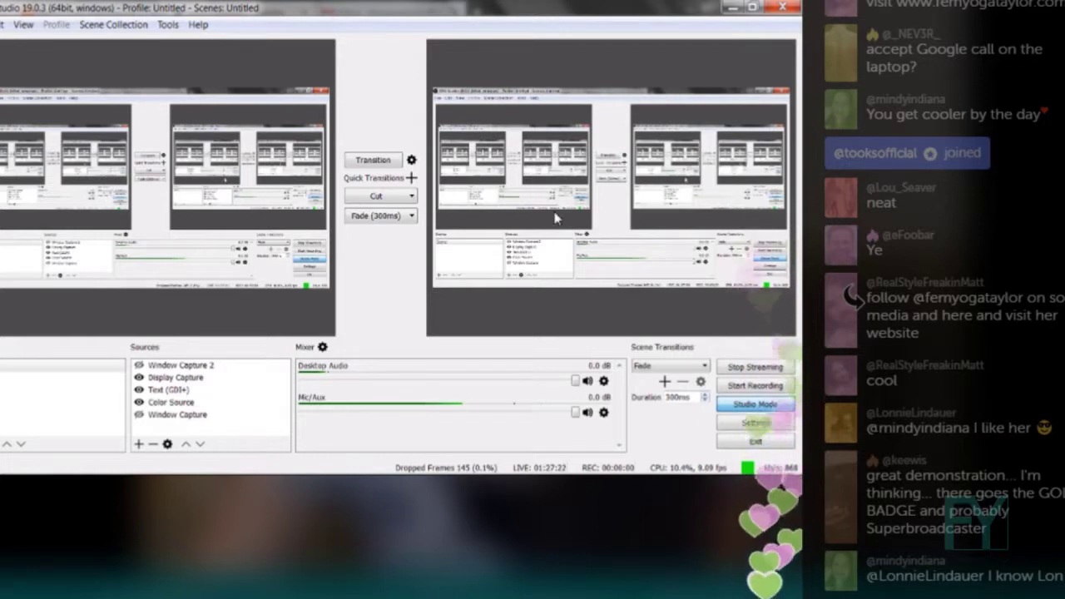
Add a visible Window Capture source, name it after the guest, and have it capture the Google Hangouts window in Opera
{"action": "left_click", "coordinate": [139, 444]}
{"action": "left_click", "coordinate": [209, 425]}
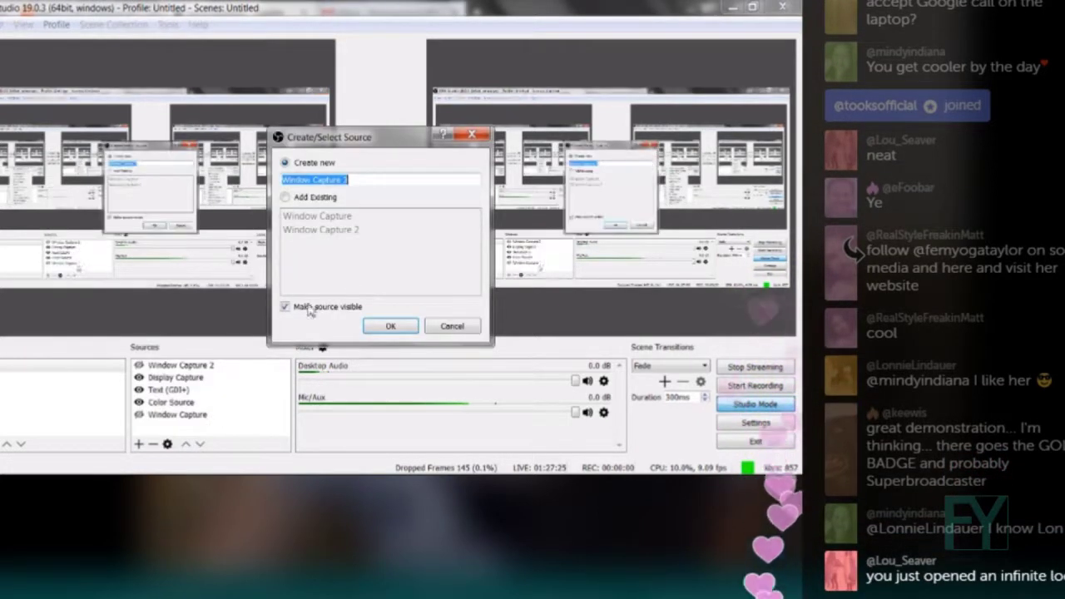
{"action": "type", "text": "Te"}
{"action": "left_click", "coordinate": [391, 326]}
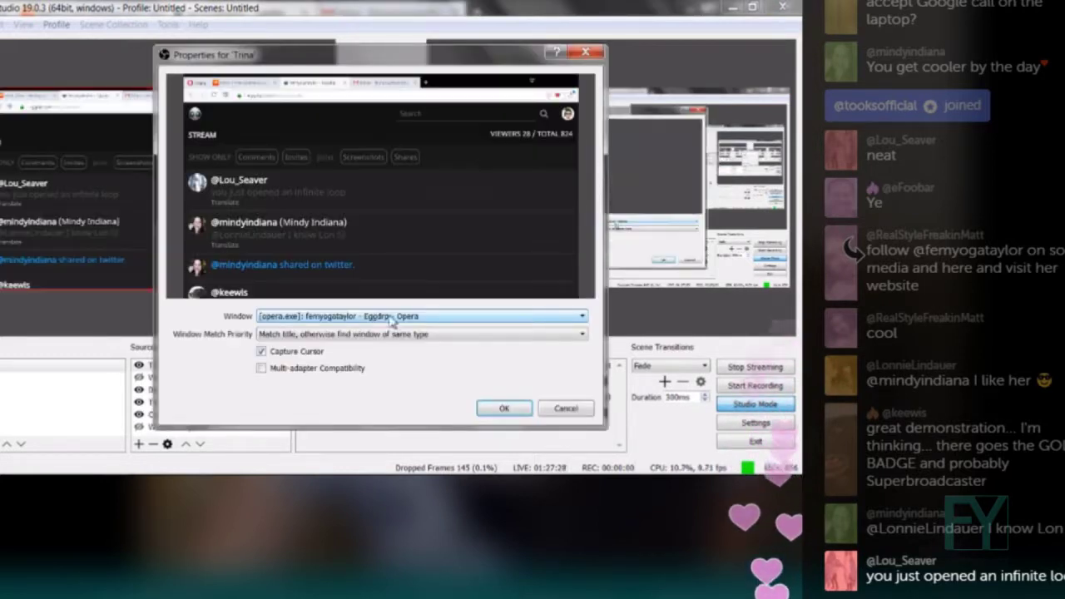
{"action": "left_click", "coordinate": [414, 323]}
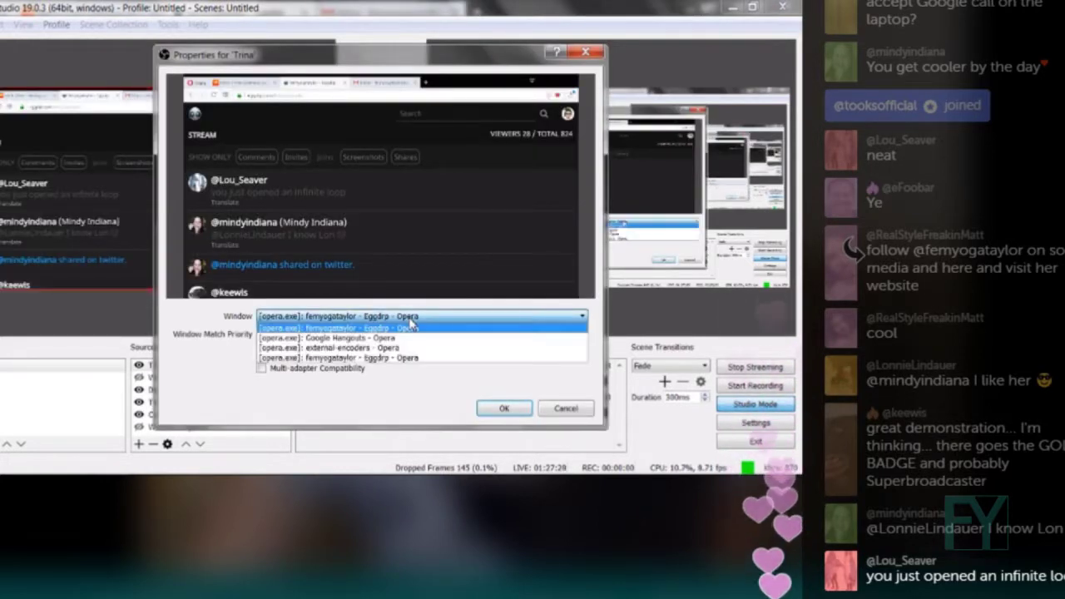
{"action": "left_click", "coordinate": [337, 339]}
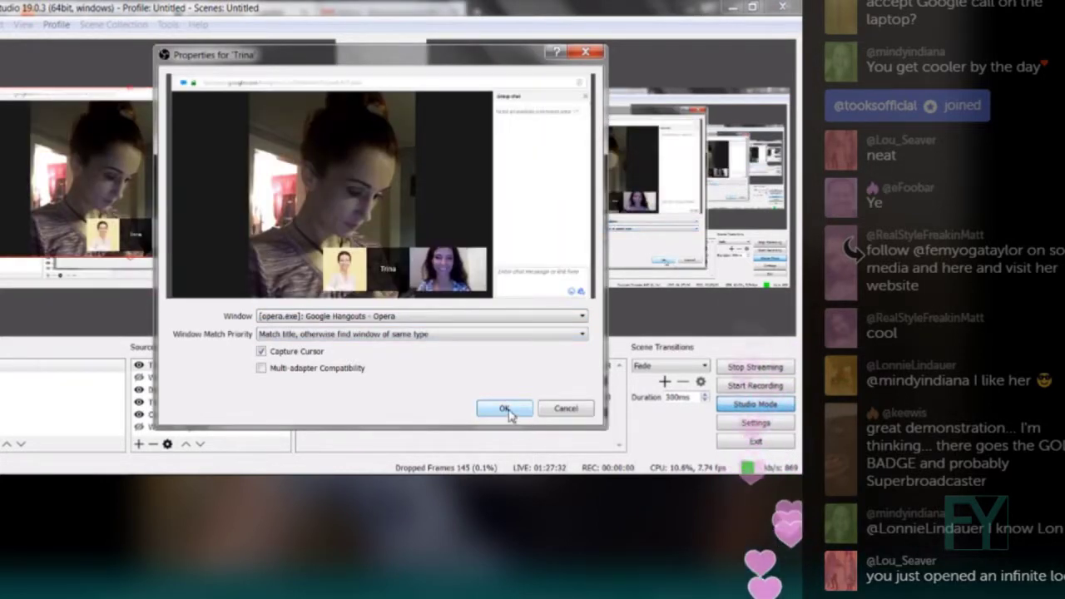
{"action": "left_click", "coordinate": [504, 407]}
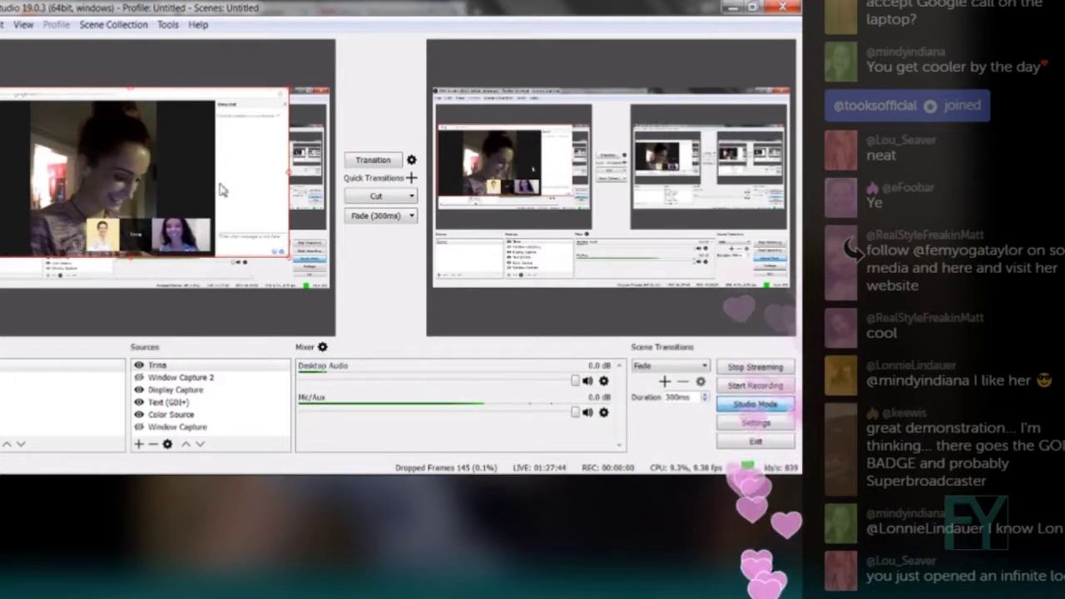
Fit the new Hangouts capture to the screen in the preview scene and raise the system volume
{"action": "right_click", "coordinate": [146, 186]}
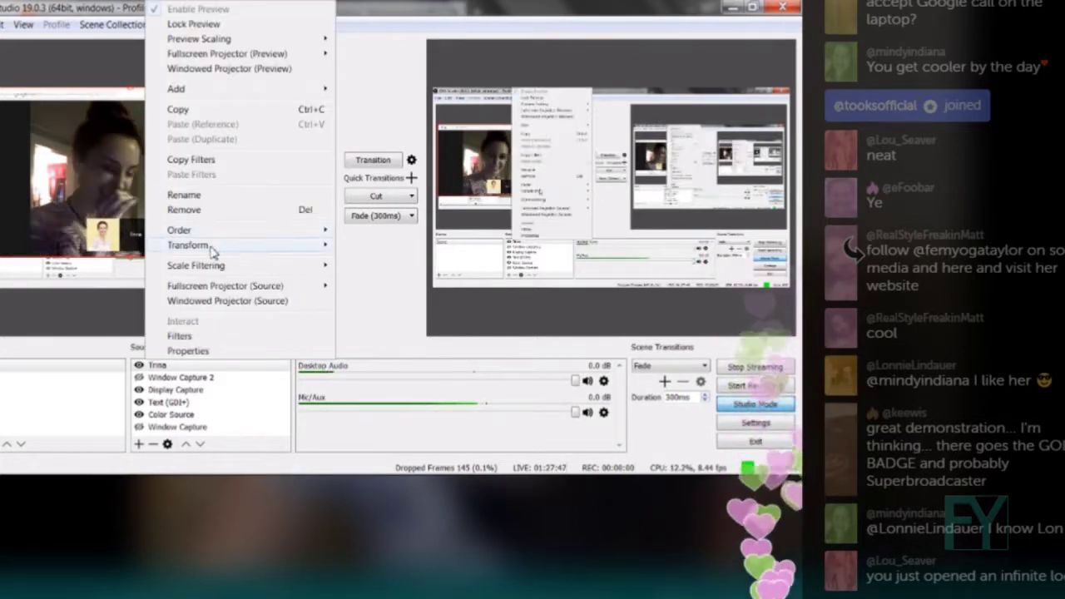
{"action": "mouse_move", "coordinate": [259, 233]}
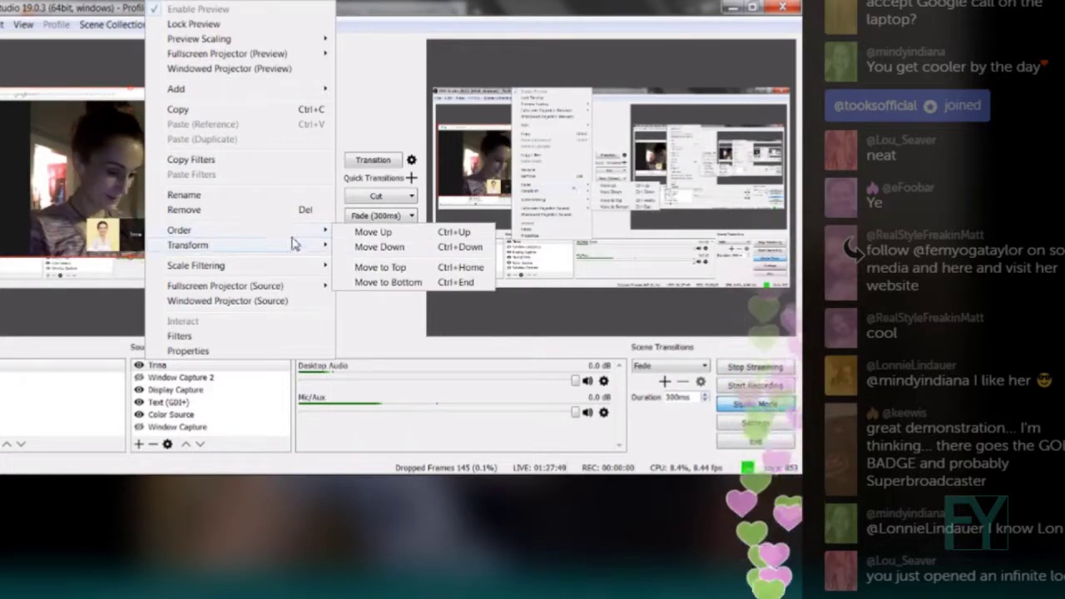
{"action": "mouse_move", "coordinate": [297, 244]}
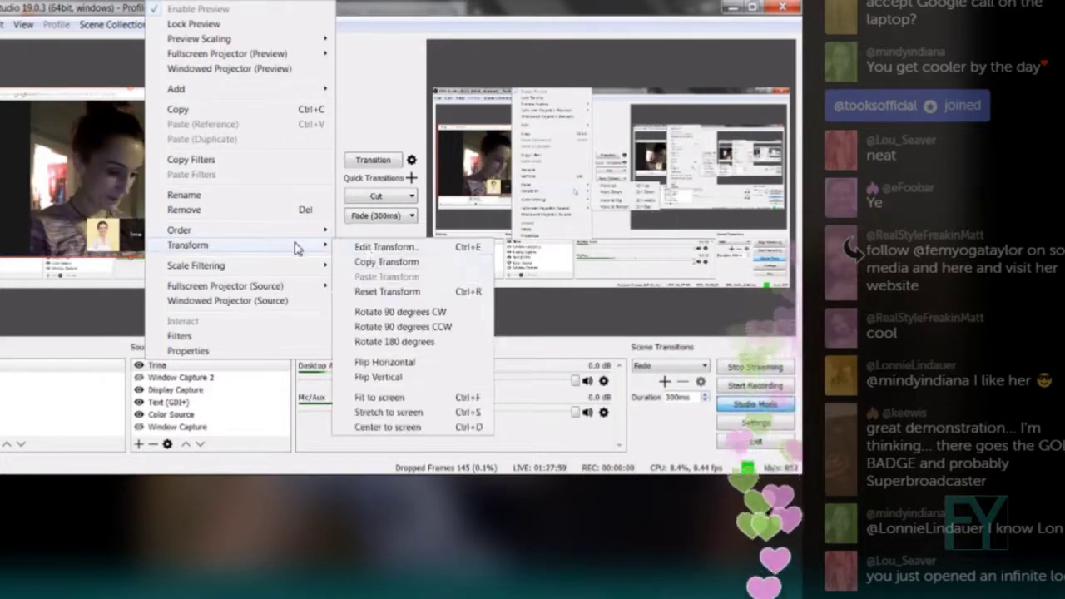
{"action": "left_click", "coordinate": [395, 410]}
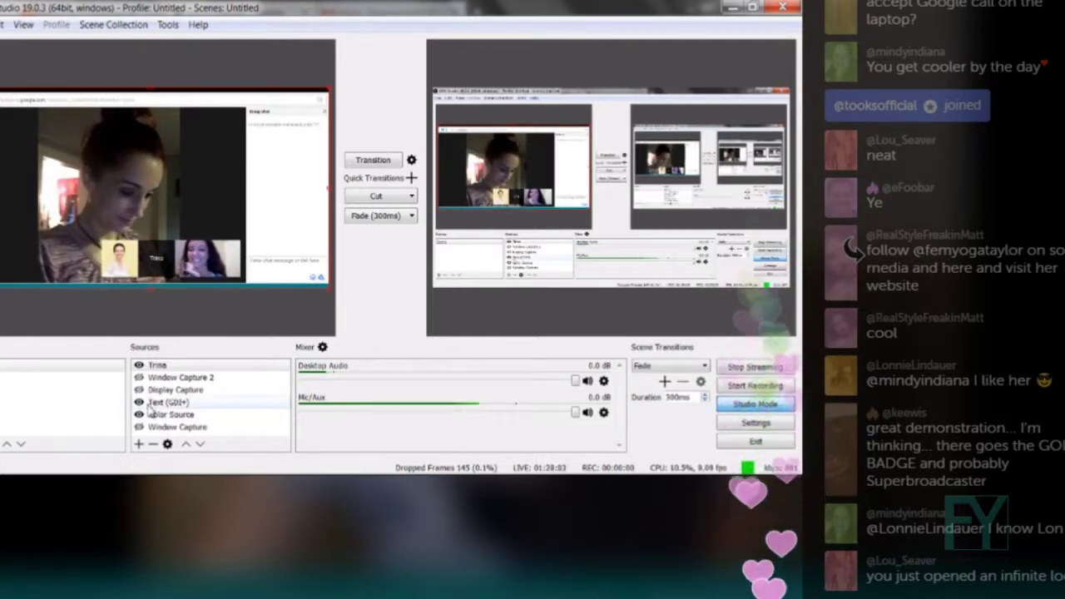
{"action": "key", "text": "XF86AudioRaiseVolume"}
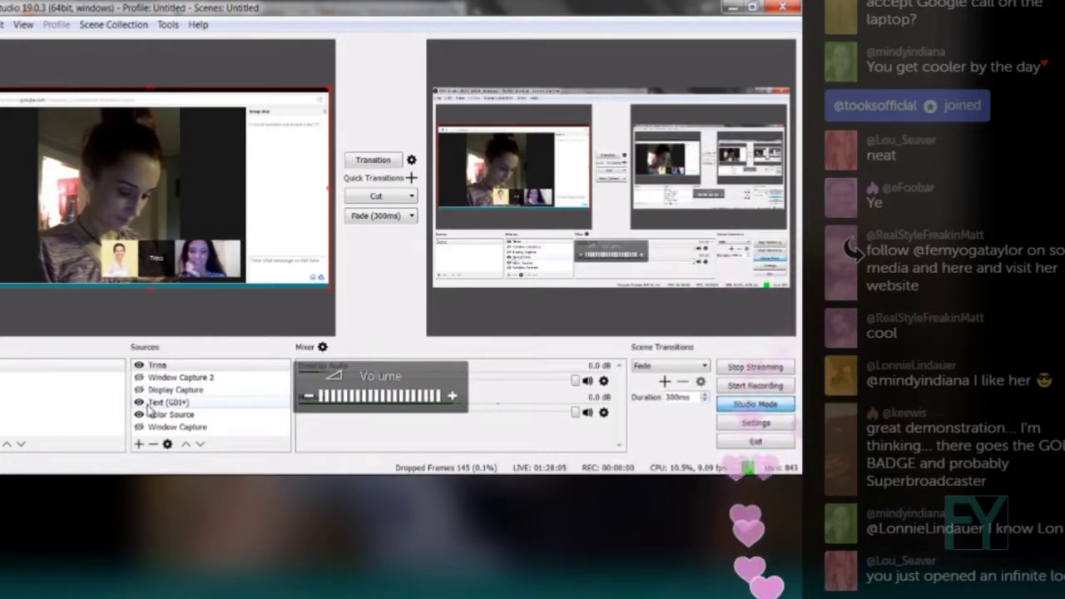
Edit the Hangouts capture's transform and set its left crop to 225
{"action": "right_click", "coordinate": [183, 134]}
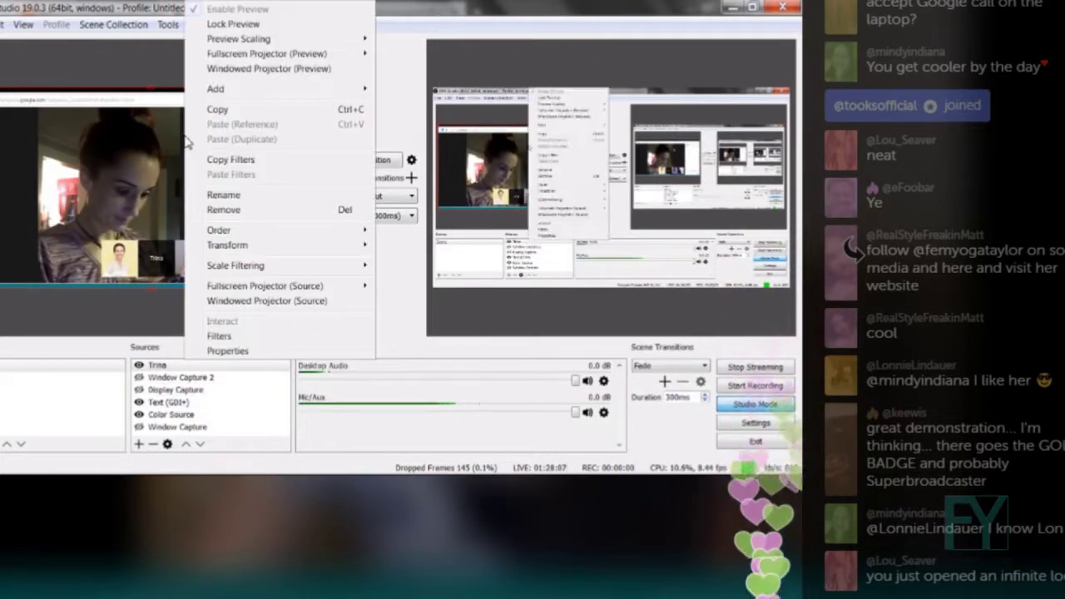
{"action": "mouse_move", "coordinate": [250, 245]}
{"action": "left_click", "coordinate": [407, 245]}
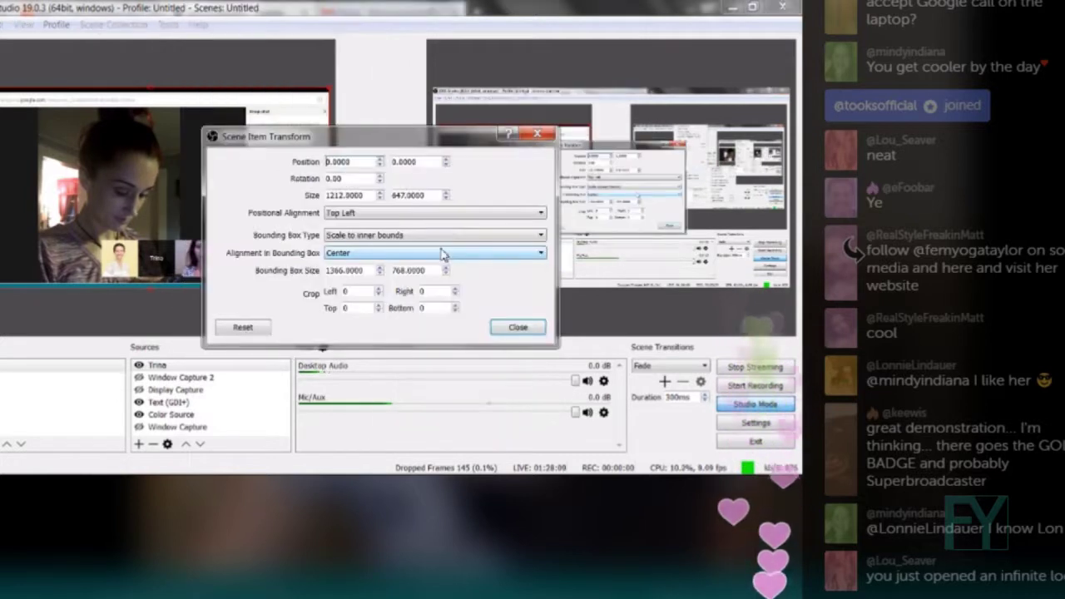
{"action": "left_click", "coordinate": [362, 291]}
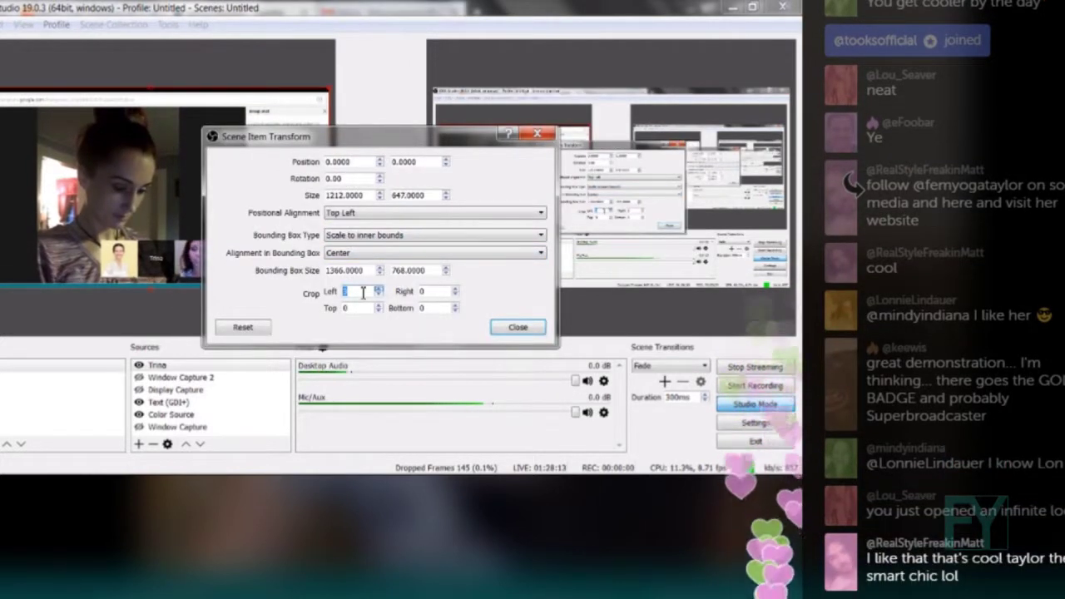
{"action": "double_click", "coordinate": [363, 291]}
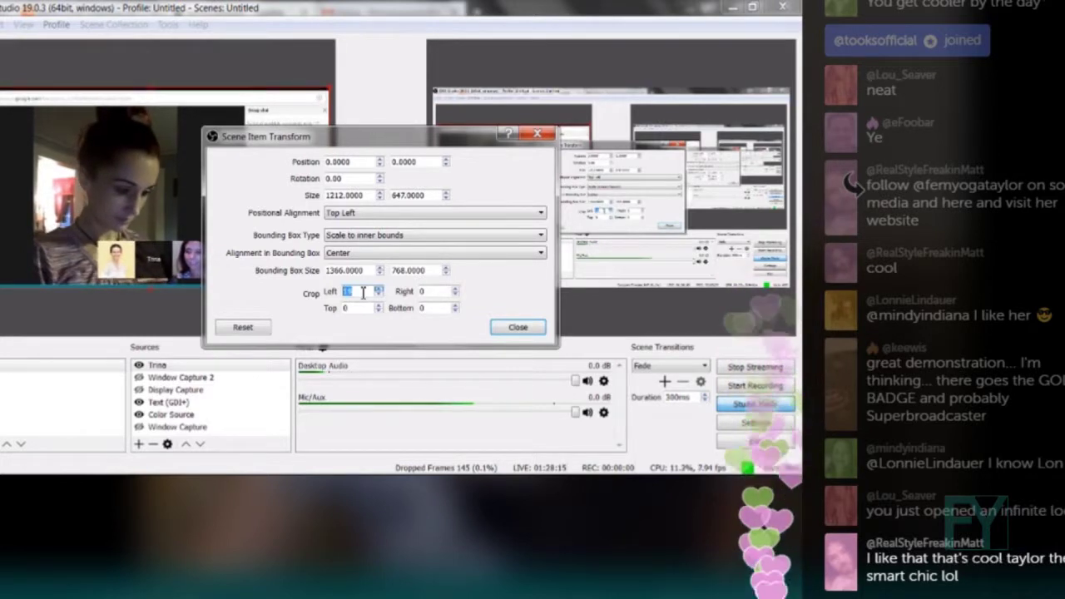
{"action": "type", "text": "21"}
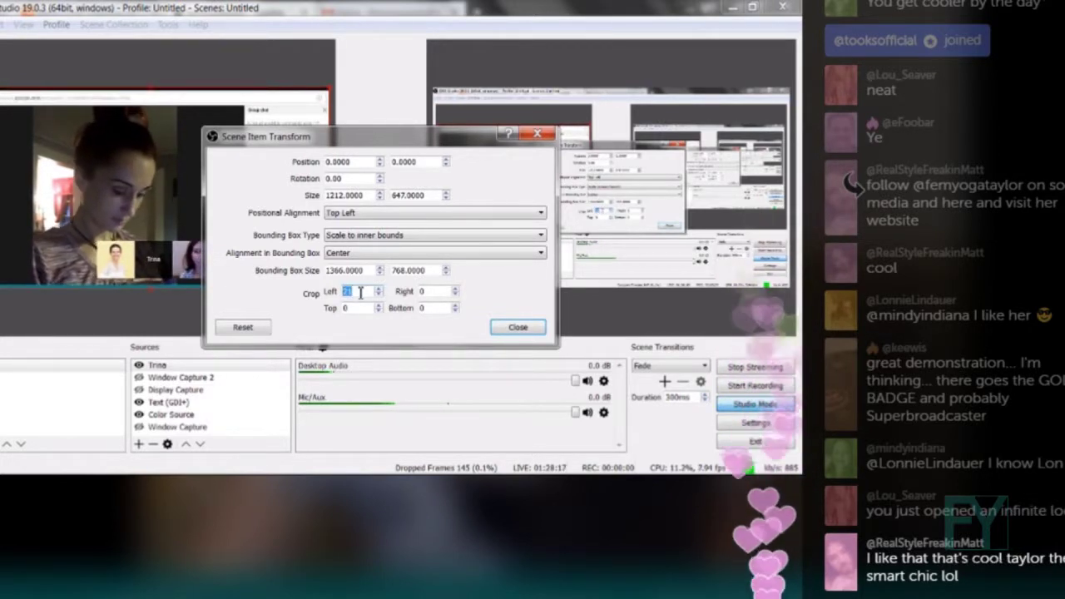
{"action": "type", "text": "180"}
{"action": "double_click", "coordinate": [360, 291]}
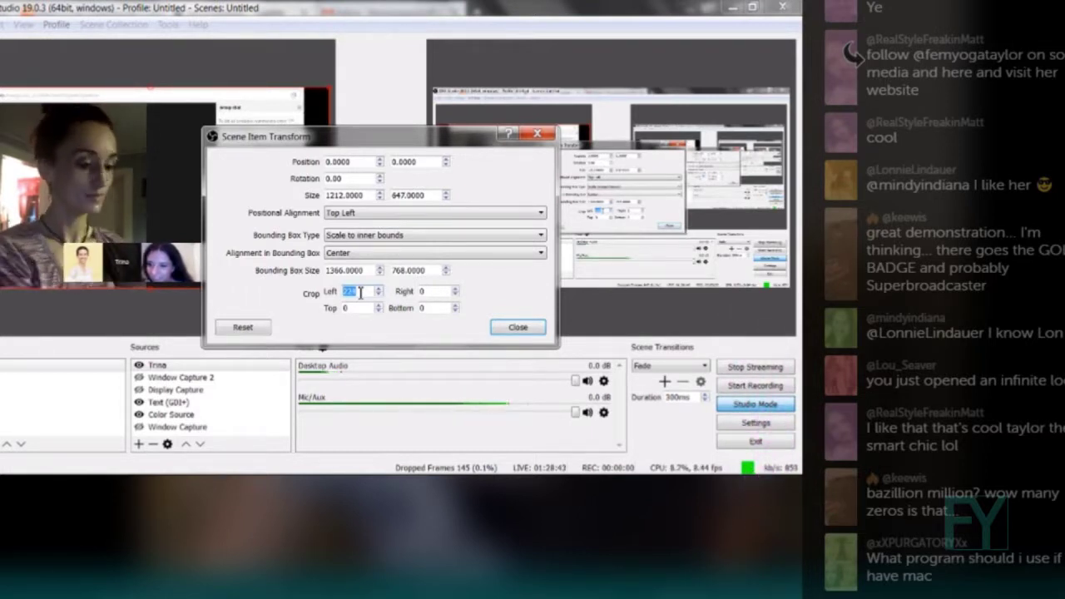
Set the Hangouts capture's right crop to 250 and move the transform dialog off the preview
{"action": "left_click", "coordinate": [433, 292]}
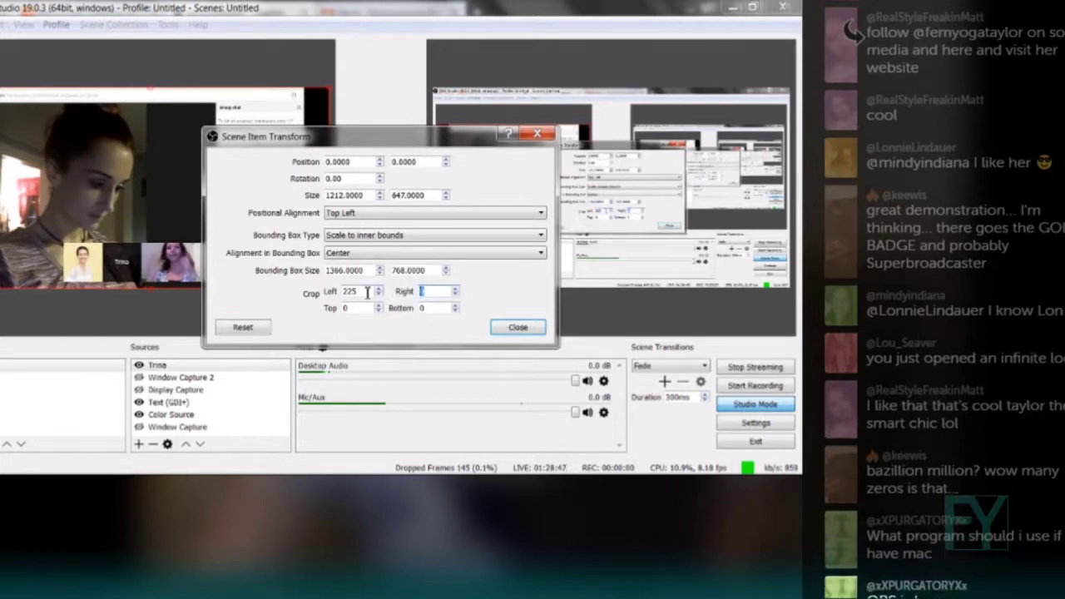
{"action": "type", "text": "208"}
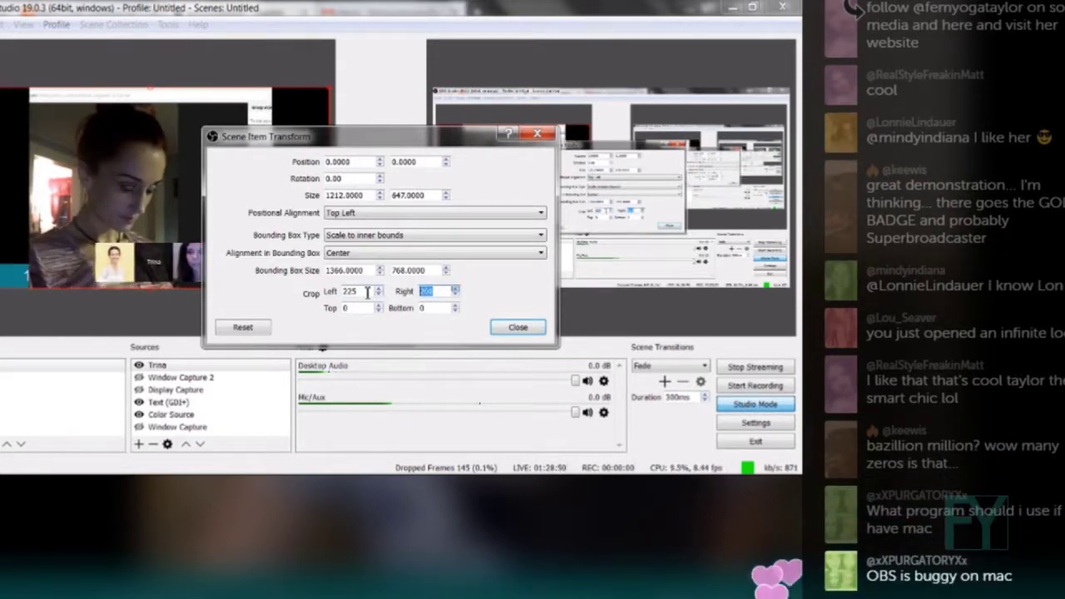
{"action": "type", "text": "50"}
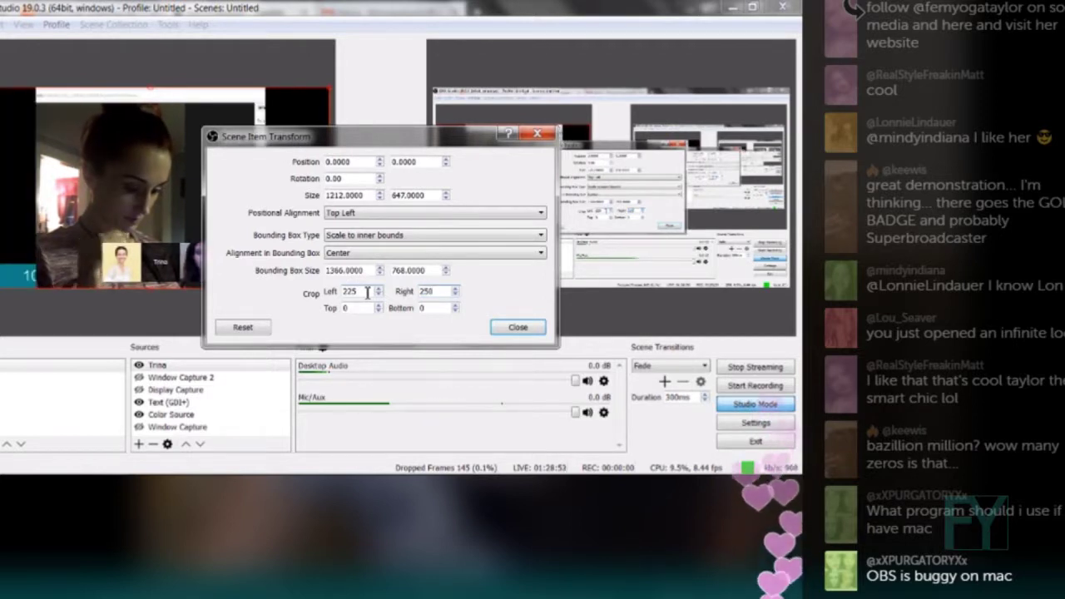
{"action": "left_click_drag", "start_coordinate": [408, 141], "coordinate": [531, 215]}
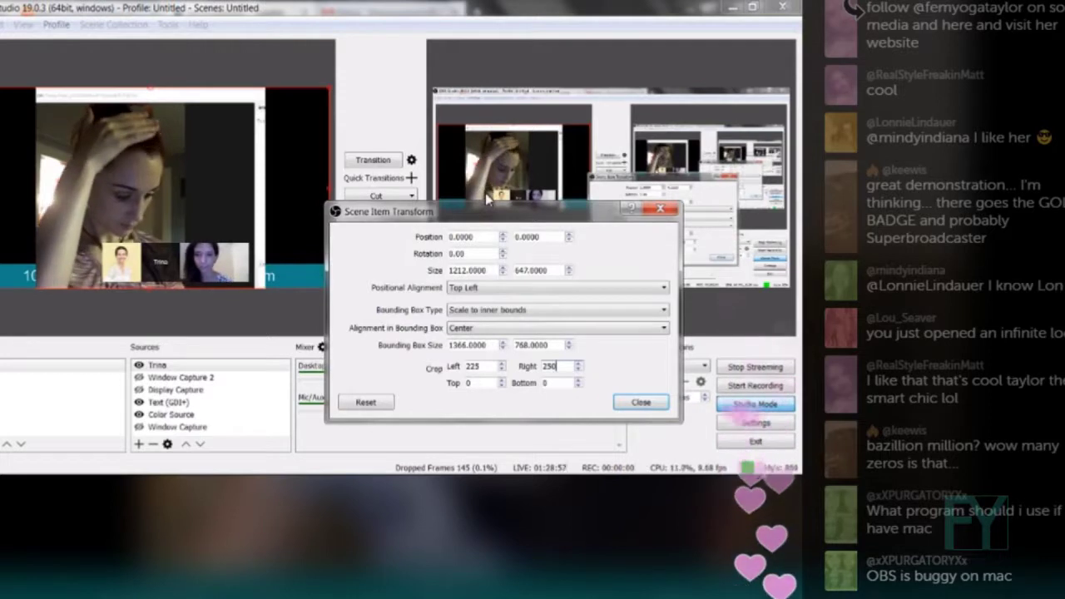
Raise the right crop gradually to 287 to trim the group chat area from the Hangouts capture
{"action": "key", "text": "ctrl+a"}
{"action": "key", "text": "Up"}
{"action": "key", "text": "Up"}
{"action": "key", "text": "Up"}
{"action": "key", "text": "Up"}
{"action": "key", "text": "Up"}
{"action": "key", "text": "Up"}
{"action": "key", "text": "Up"}
{"action": "key", "text": "Up"}
{"action": "key", "text": "Up"}
{"action": "key", "text": "Up"}
{"action": "key", "text": "Up"}
{"action": "key", "text": "Up"}
{"action": "key", "text": "Up"}
{"action": "key", "text": "Up"}
{"action": "key", "text": "Up"}
{"action": "key", "text": "Up"}
{"action": "key", "text": "Up"}
{"action": "key", "text": "Up"}
{"action": "key", "text": "Up"}
{"action": "key", "text": "Up"}
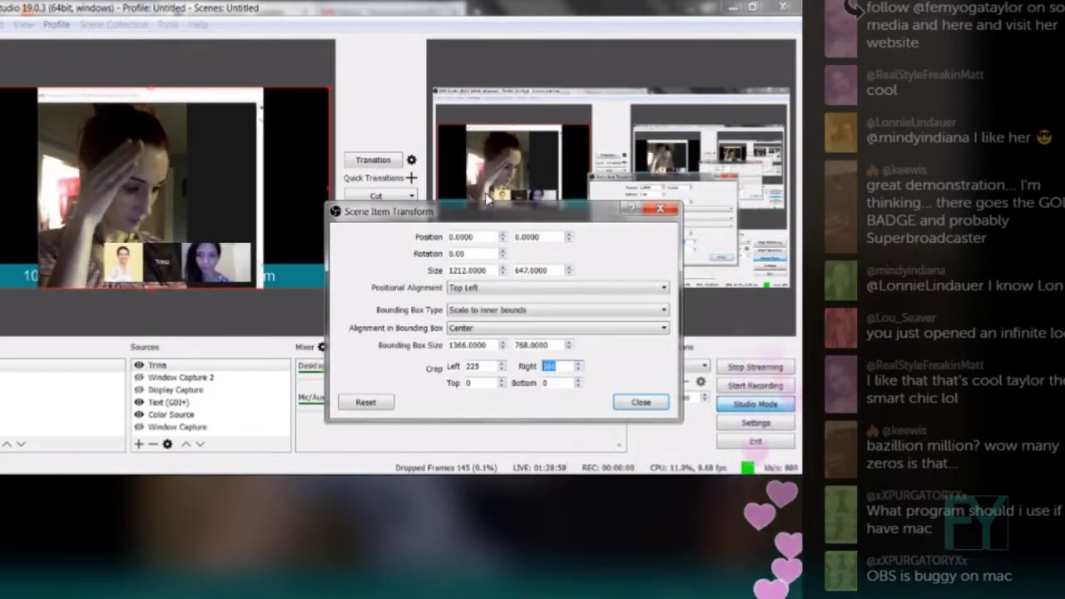
{"action": "key", "text": "Up"}
{"action": "key", "text": "Up"}
{"action": "key", "text": "Up"}
{"action": "key", "text": "Up"}
{"action": "key", "text": "Up"}
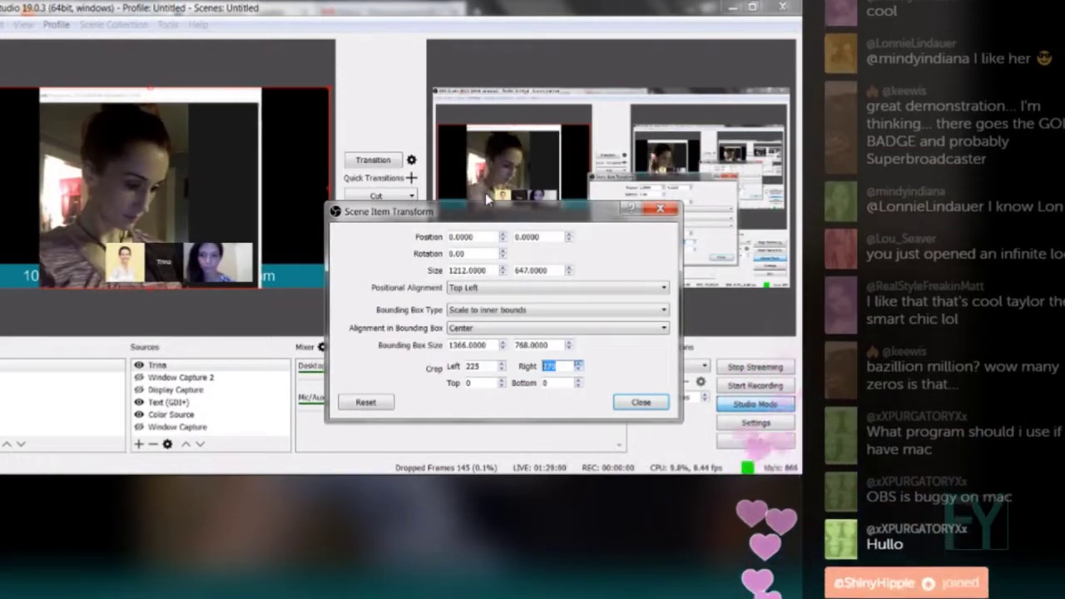
{"action": "key", "text": "Up"}
{"action": "key", "text": "Up"}
{"action": "key", "text": "Up"}
{"action": "key", "text": "Up"}
{"action": "key", "text": "Up"}
{"action": "key", "text": "Up"}
{"action": "key", "text": "Up"}
{"action": "key", "text": "Up"}
{"action": "key", "text": "Up"}
{"action": "key", "text": "Up"}
{"action": "key", "text": "Up"}
{"action": "key", "text": "Up"}
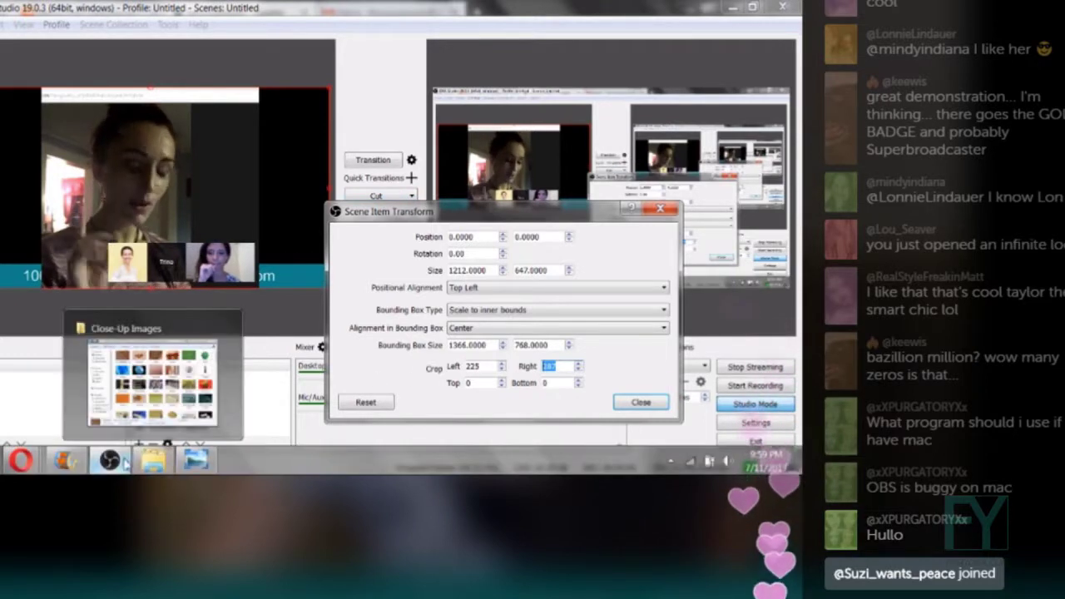
Switch to the Google Hangouts call window in Opera
{"action": "mouse_move", "coordinate": [124, 468]}
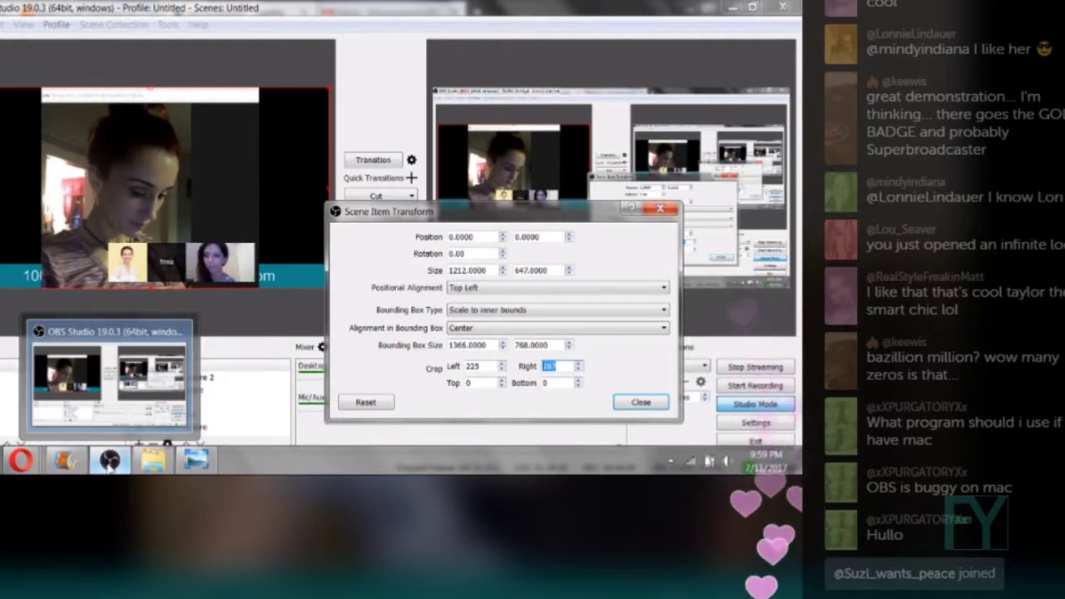
{"action": "left_click", "coordinate": [109, 463]}
{"action": "left_click", "coordinate": [109, 462]}
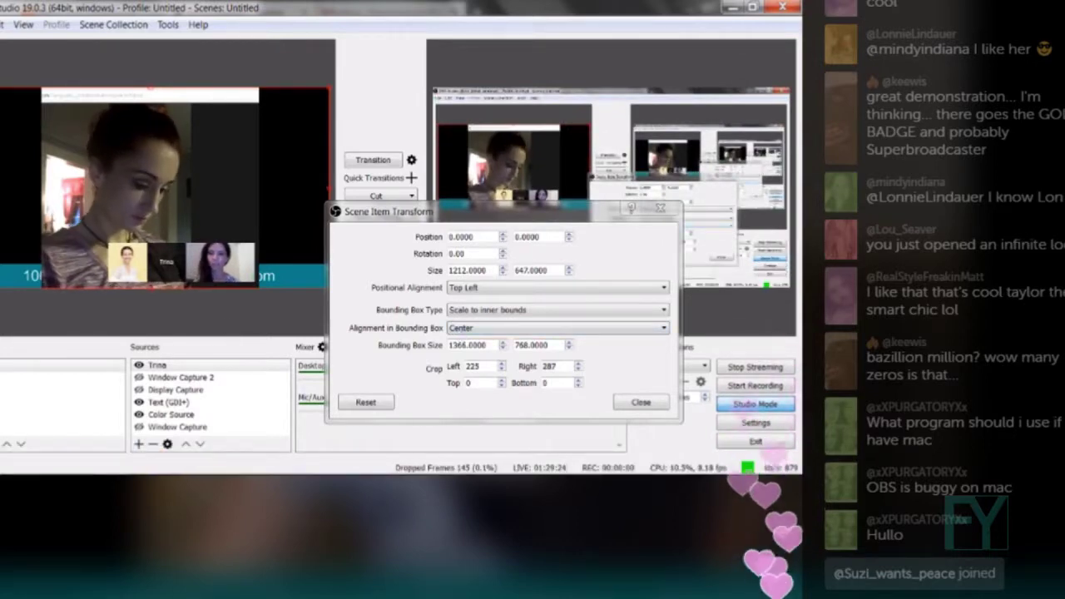
{"action": "mouse_move", "coordinate": [109, 462]}
{"action": "mouse_move", "coordinate": [20, 460]}
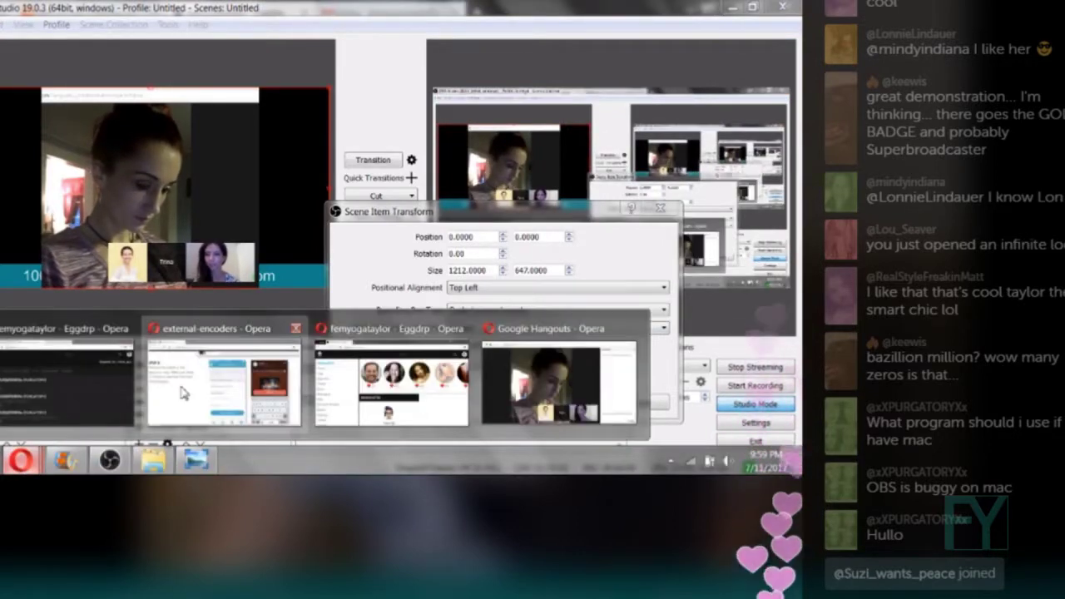
{"action": "left_click", "coordinate": [502, 383]}
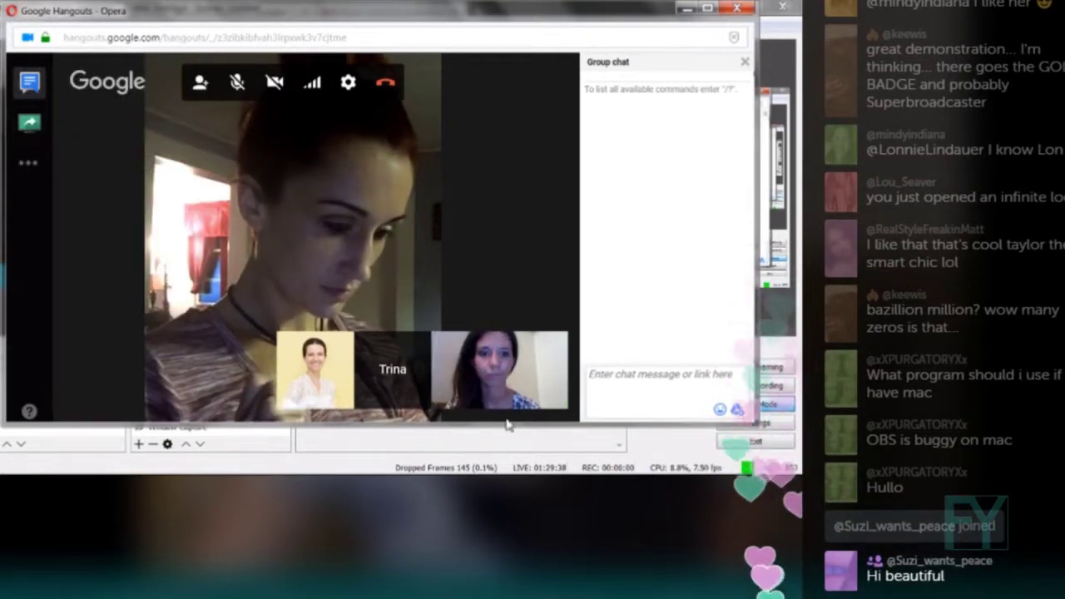
Pin the guest's video as the main view of the Hangouts call and return to the transform dialog in OBS
{"action": "left_click", "coordinate": [509, 392]}
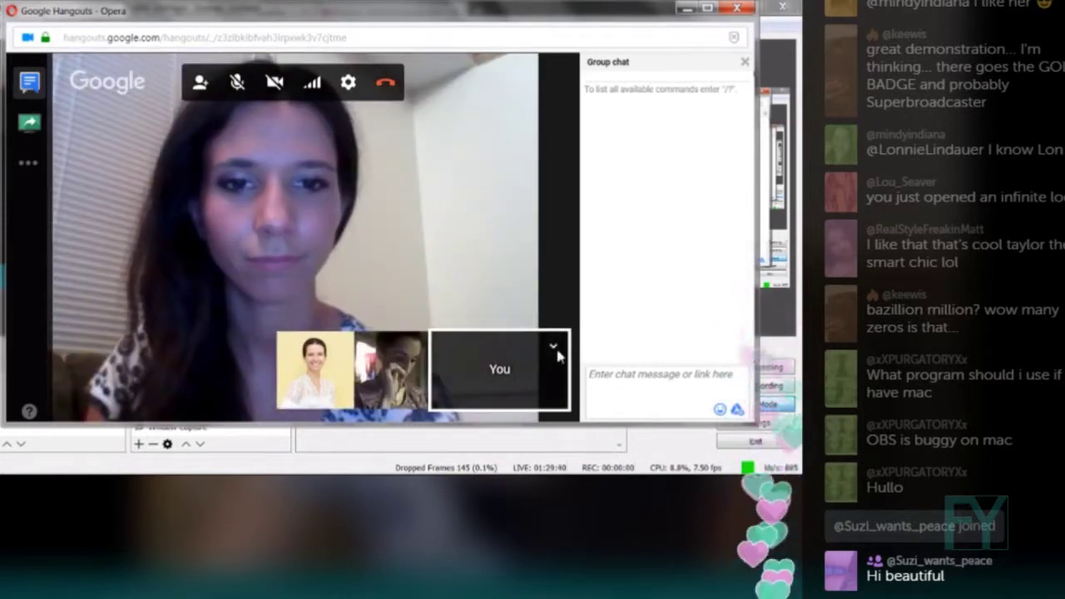
{"action": "left_click", "coordinate": [395, 378]}
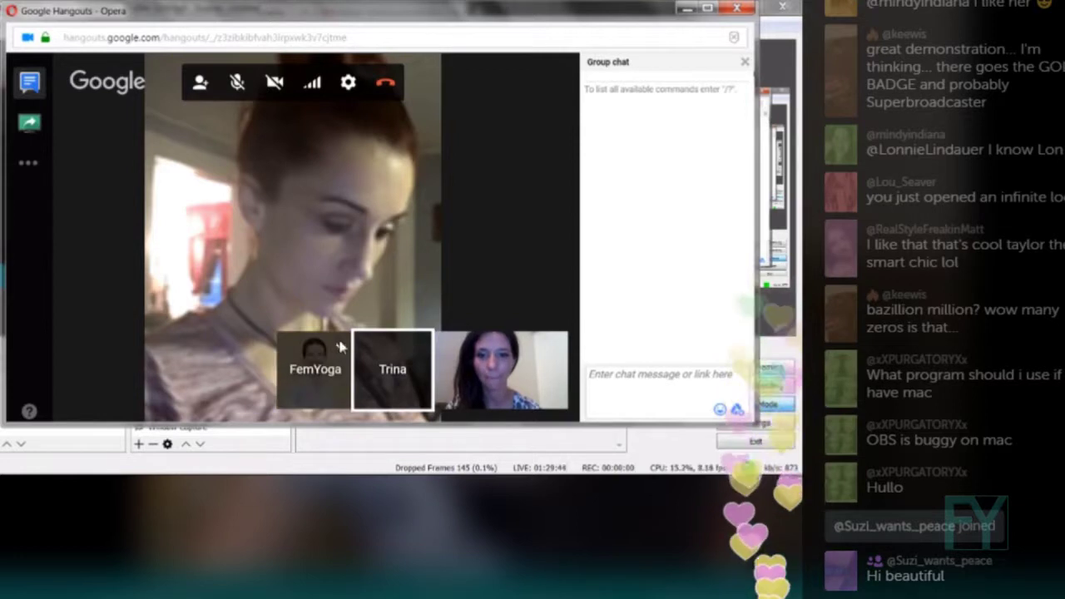
{"action": "left_click", "coordinate": [340, 348]}
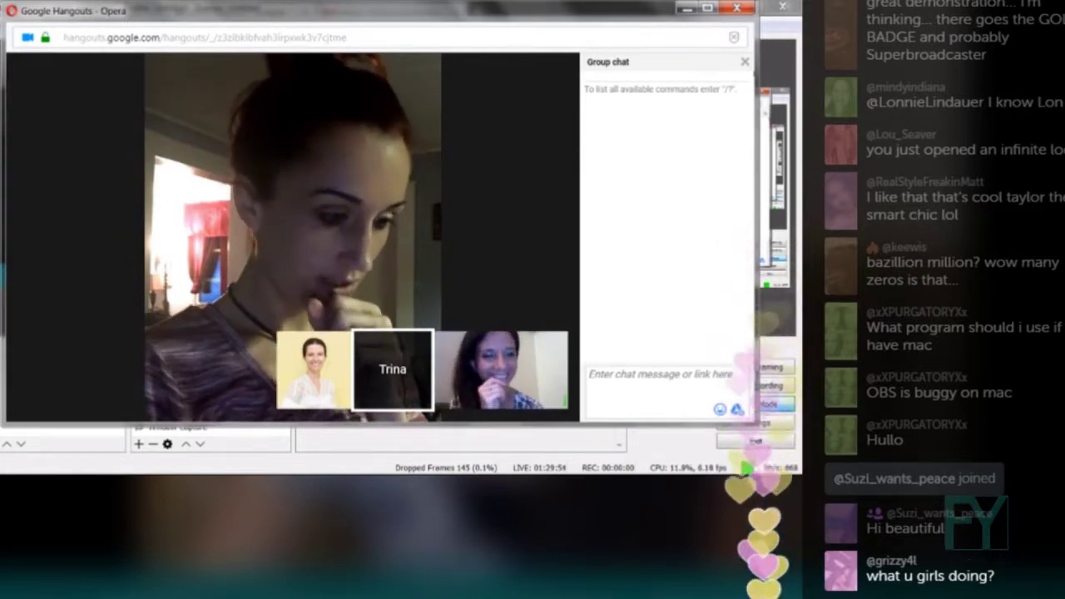
{"action": "mouse_move", "coordinate": [7, 238]}
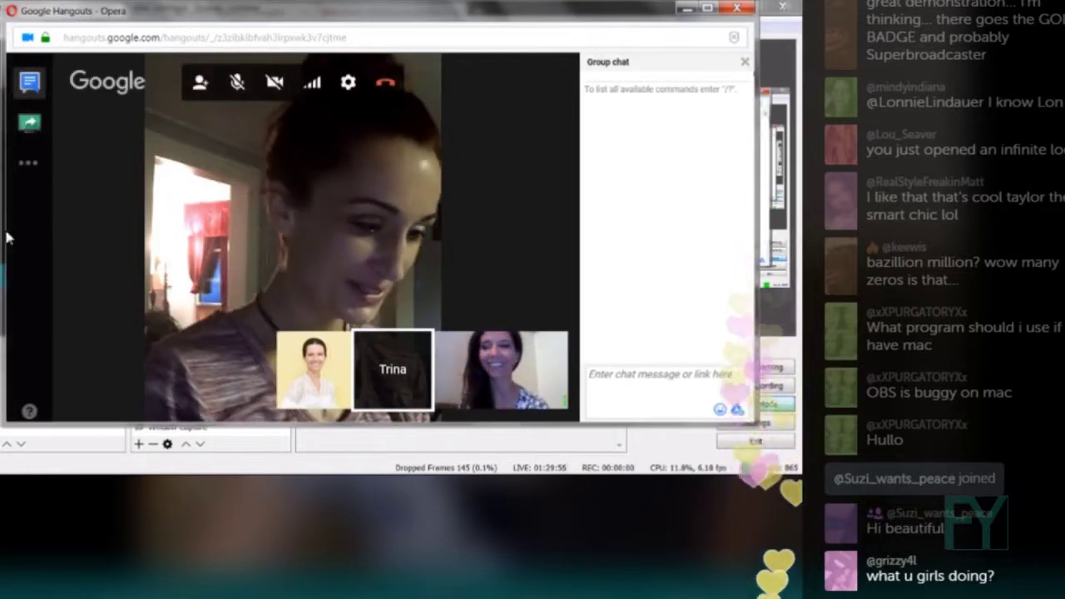
{"action": "key", "text": "alt+Tab"}
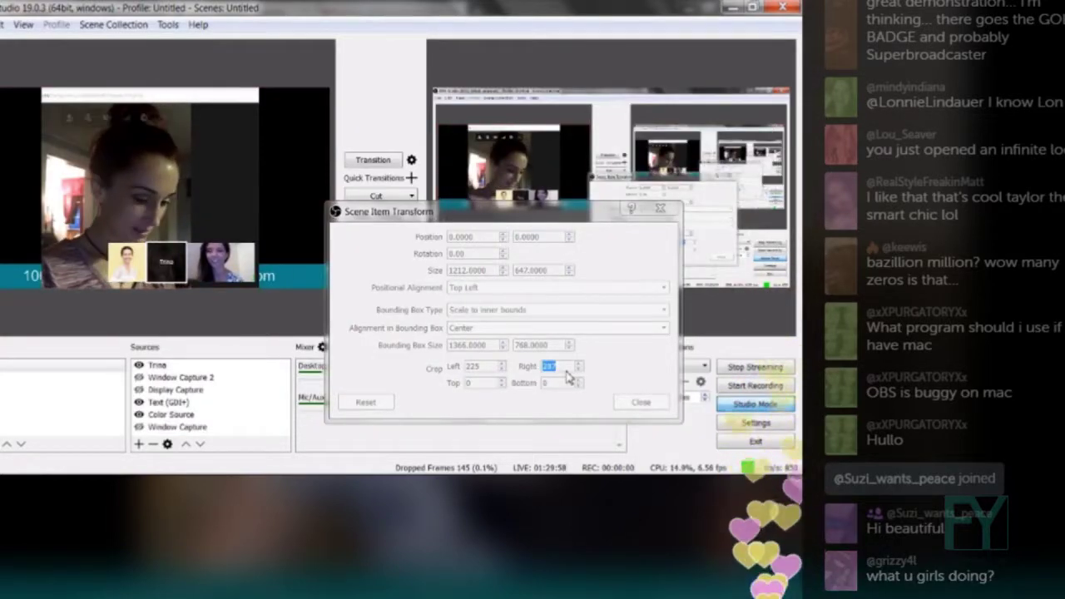
{"action": "left_click", "coordinate": [564, 376]}
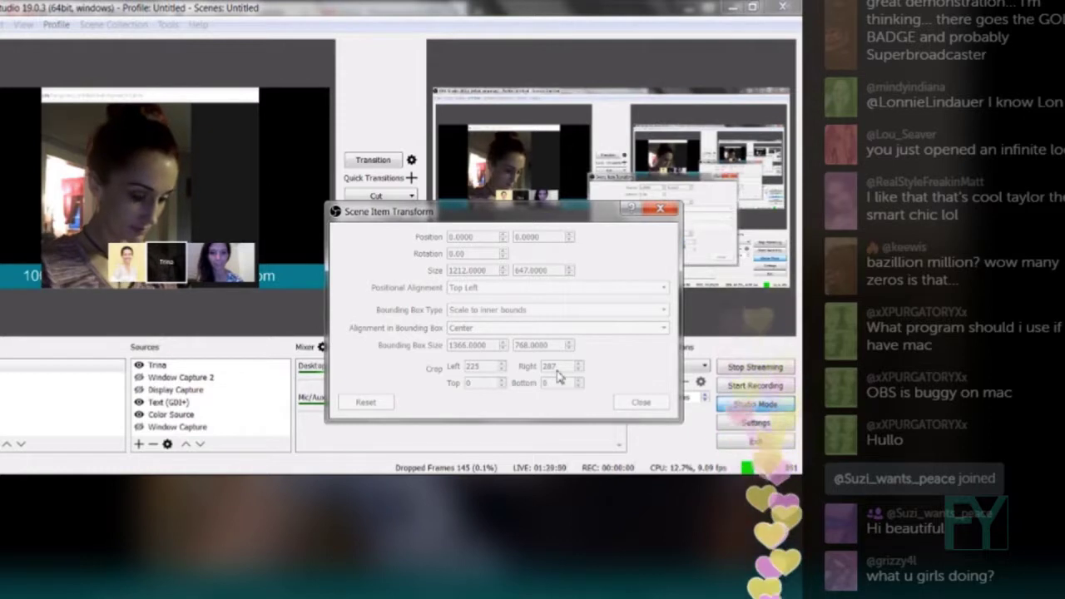
Reopen the Hangouts capture's transform settings and raise the bottom crop to 154 to remove the participant thumbnail strip
{"action": "left_click", "coordinate": [670, 208]}
{"action": "right_click", "coordinate": [163, 209]}
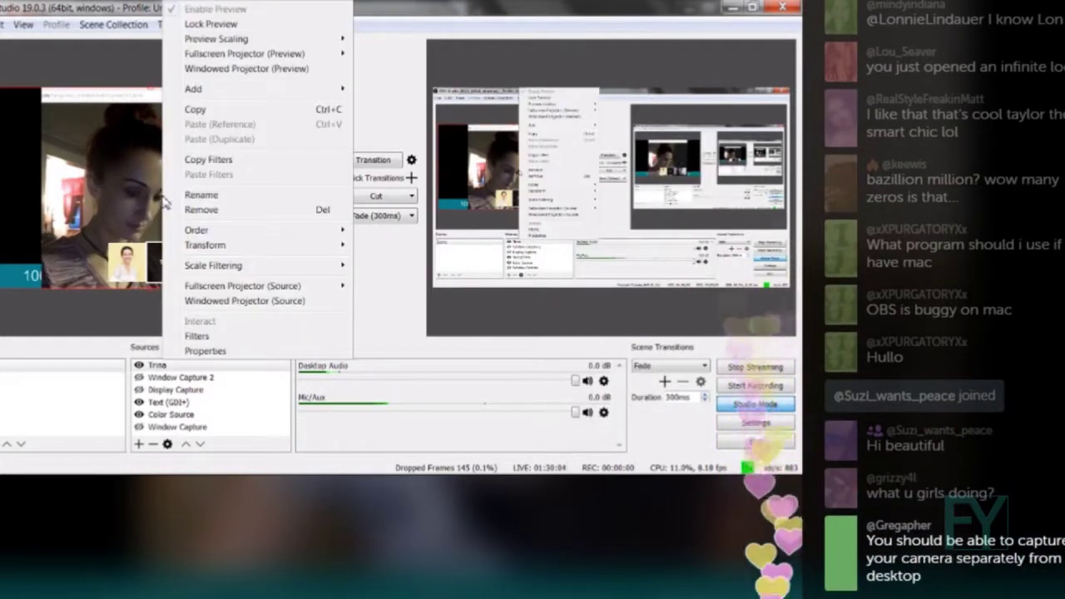
{"action": "left_click", "coordinate": [122, 379]}
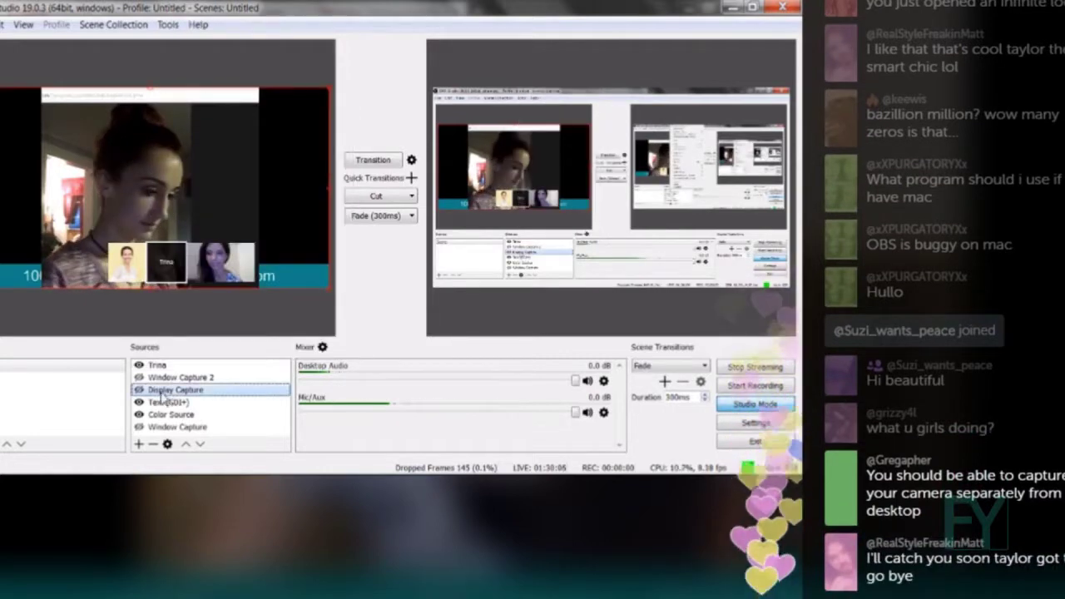
{"action": "right_click", "coordinate": [158, 365]}
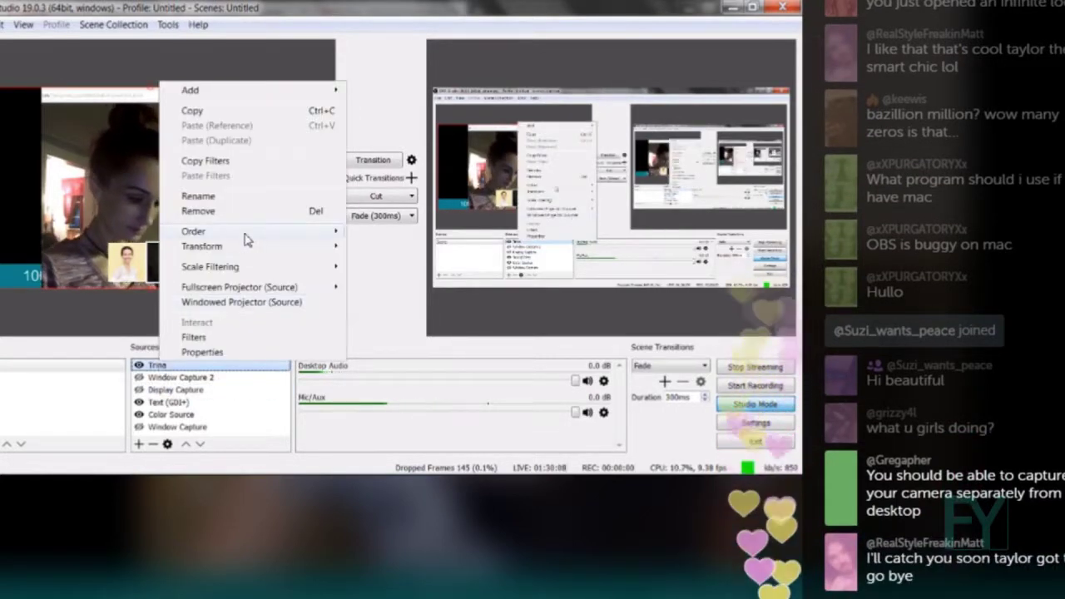
{"action": "mouse_move", "coordinate": [247, 247]}
{"action": "left_click", "coordinate": [396, 248]}
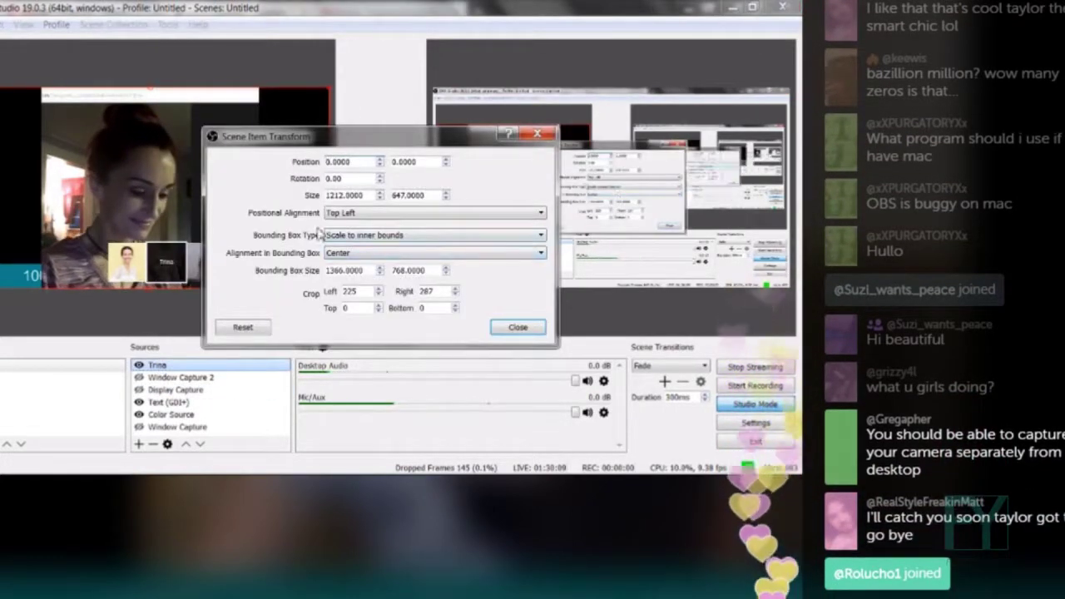
{"action": "double_click", "coordinate": [439, 312]}
{"action": "scroll", "coordinate": [439, 312], "scroll_direction": "up", "scroll_amount": 11}
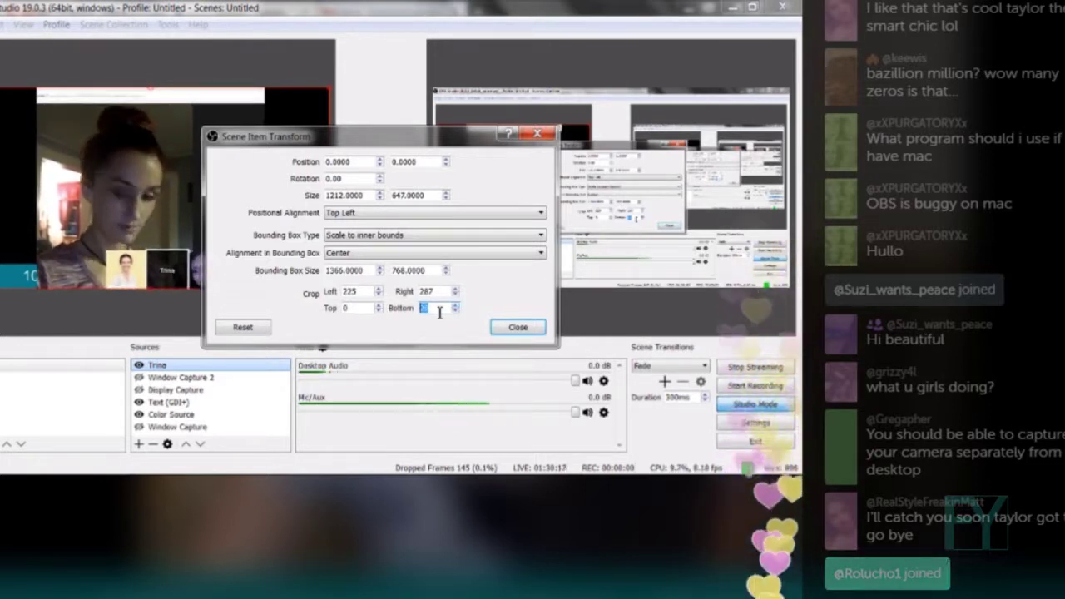
{"action": "type", "text": "30"}
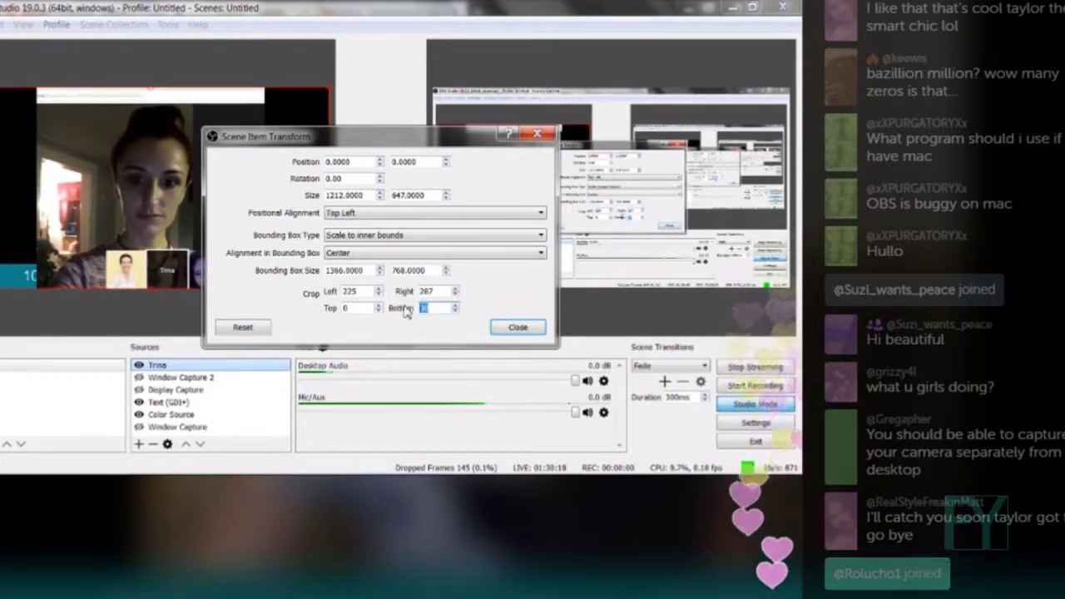
{"action": "type", "text": "0"}
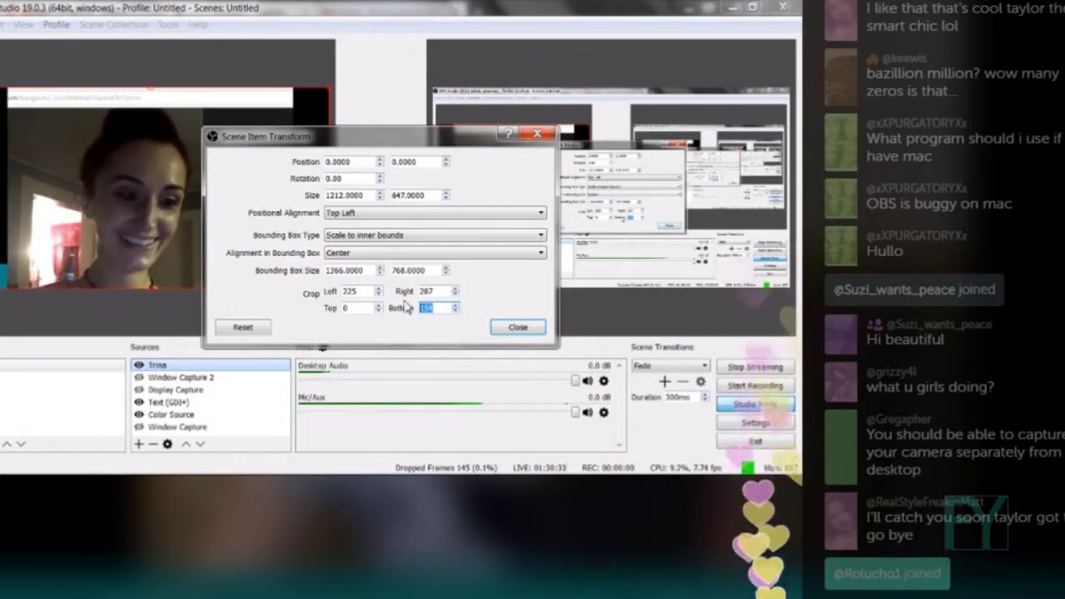
Raise the right crop of the Hangouts capture gradually to 509 to trim the excess beside the guest
{"action": "double_click", "coordinate": [437, 292]}
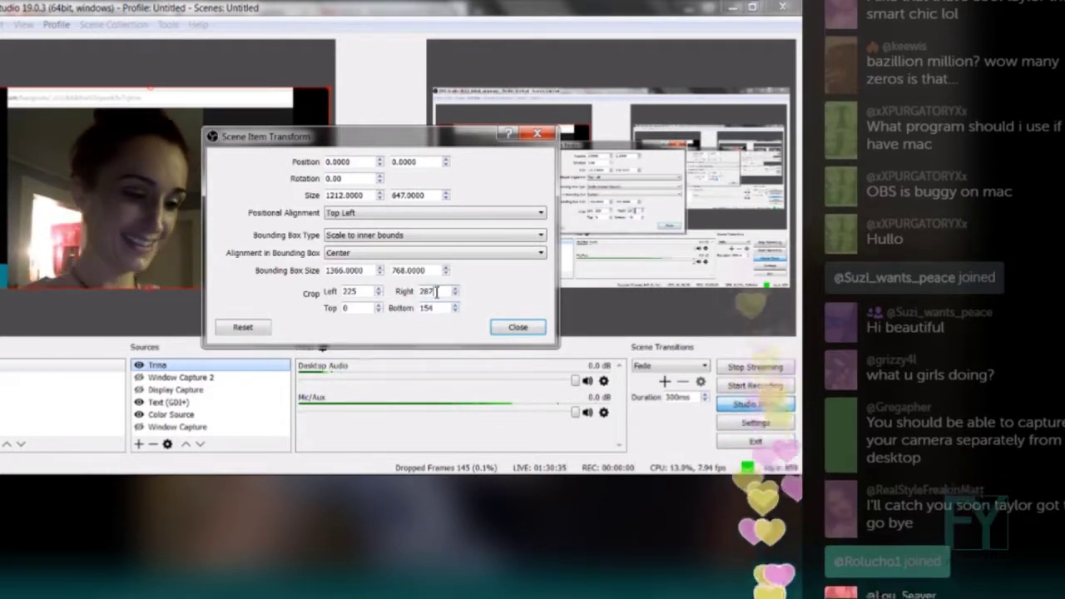
{"action": "type", "text": "358"}
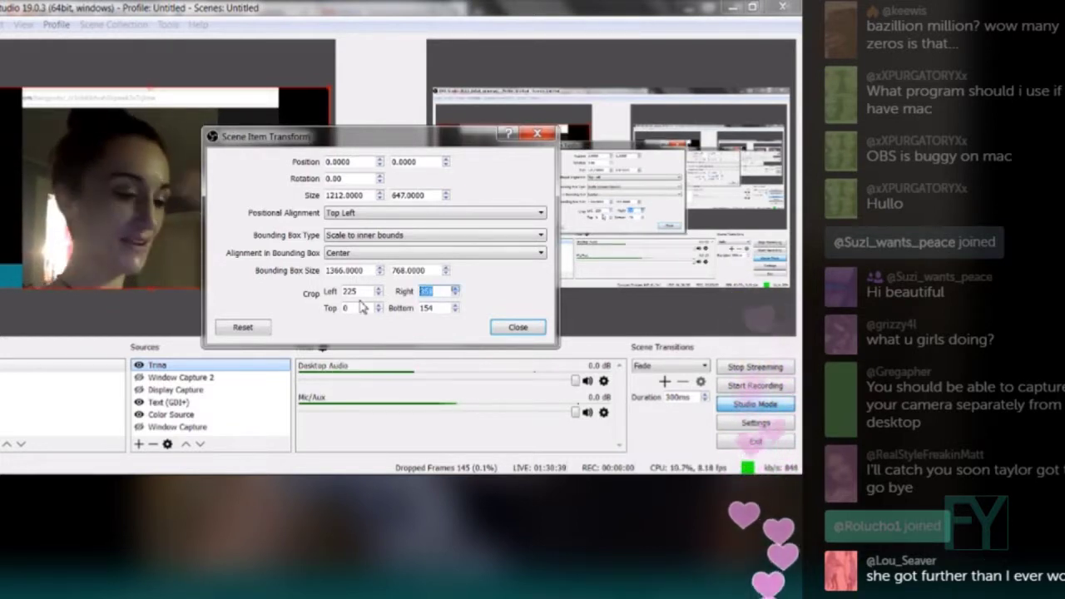
{"action": "key", "text": "Up"}
{"action": "key", "text": "Up"}
{"action": "key", "text": "Up"}
{"action": "key", "text": "Up"}
{"action": "key", "text": "Up"}
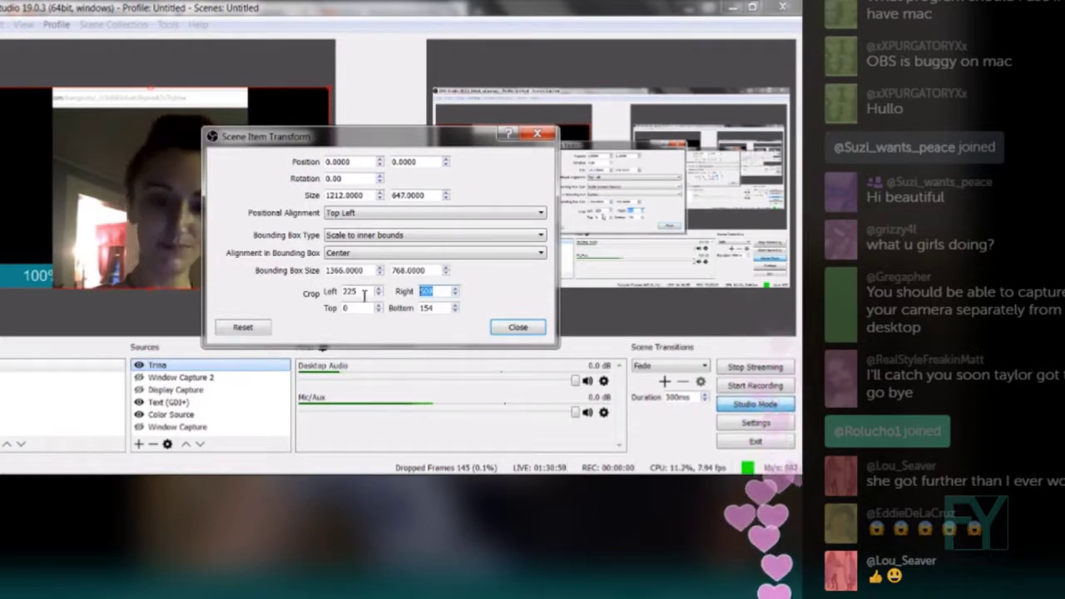
Raise the top crop of the Hangouts capture until the browser's address bar is cut off, and close the transform settings
{"action": "left_click", "coordinate": [355, 309]}
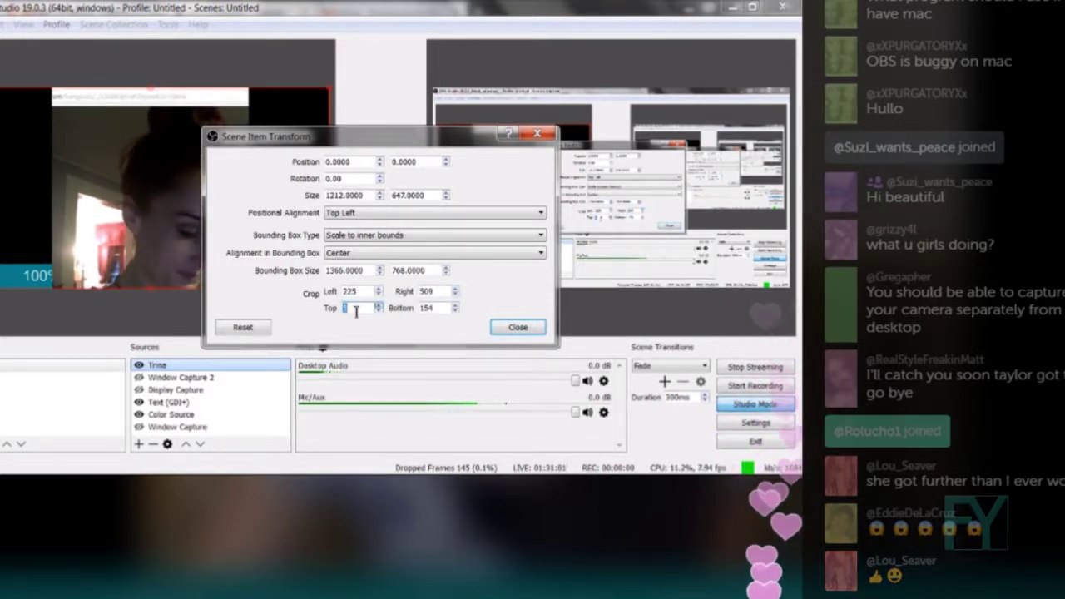
{"action": "double_click", "coordinate": [355, 309]}
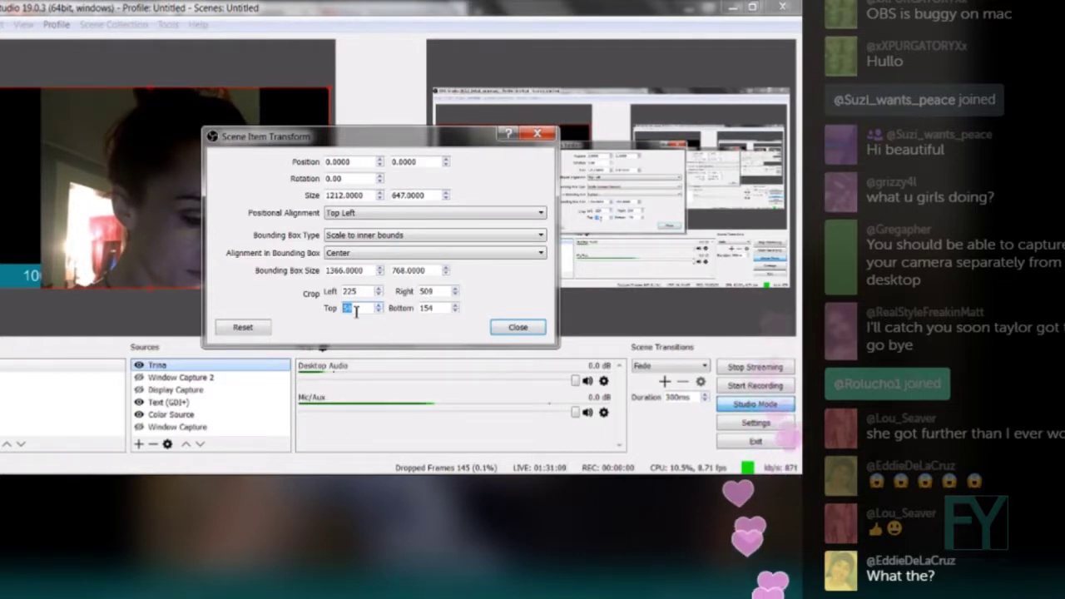
{"action": "left_click", "coordinate": [518, 328]}
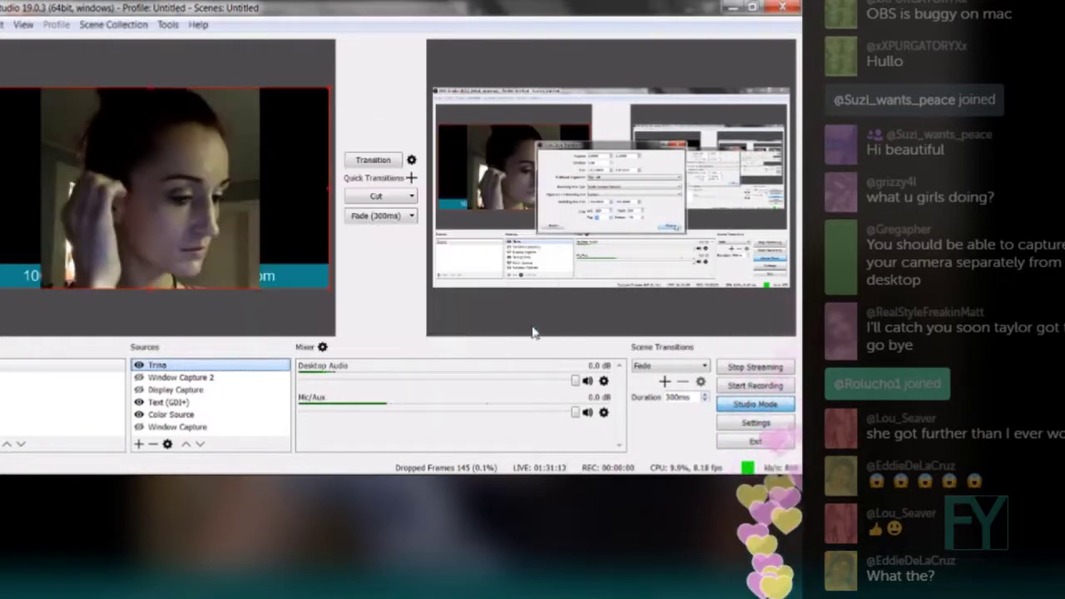
Move the Hangouts capture to the left half of the canvas and scale it down to sit directly above the banner
{"action": "left_click_drag", "start_coordinate": [214, 197], "coordinate": [144, 204]}
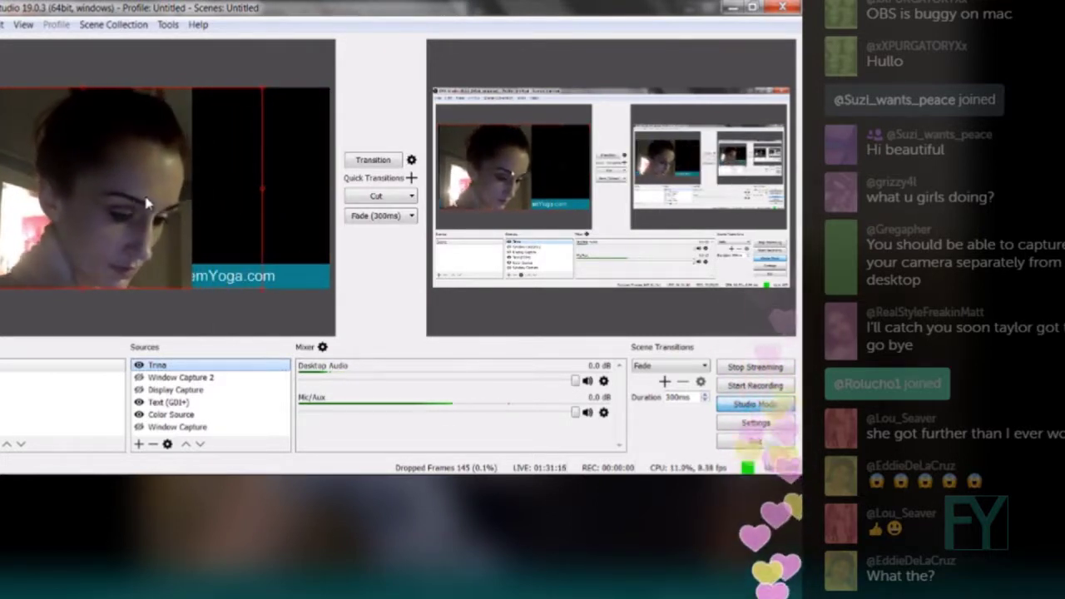
{"action": "left_click_drag", "start_coordinate": [256, 98], "coordinate": [230, 118]}
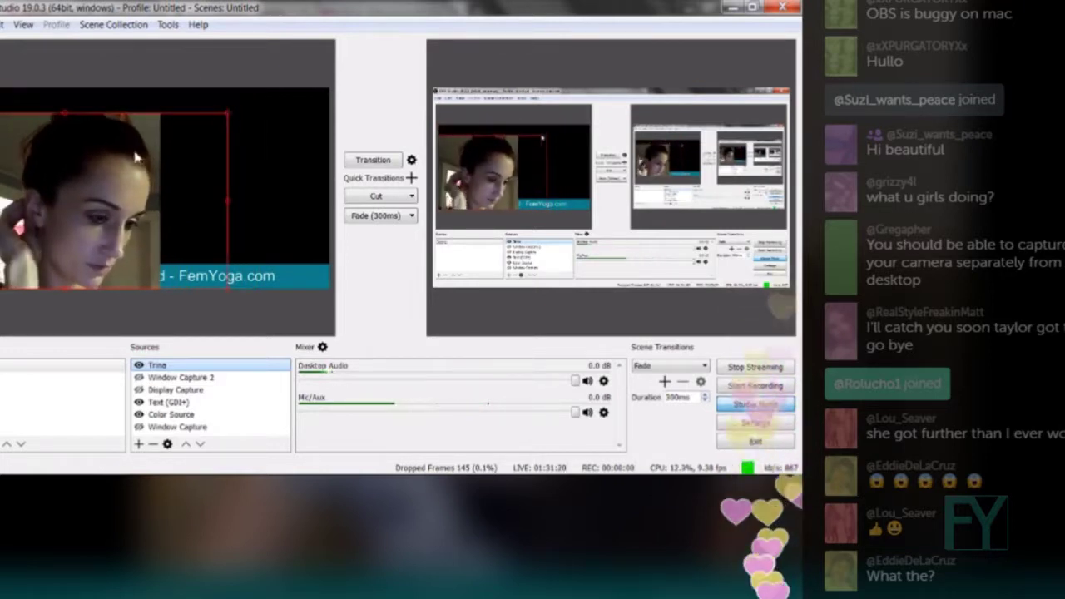
{"action": "left_click_drag", "start_coordinate": [130, 170], "coordinate": [132, 147]}
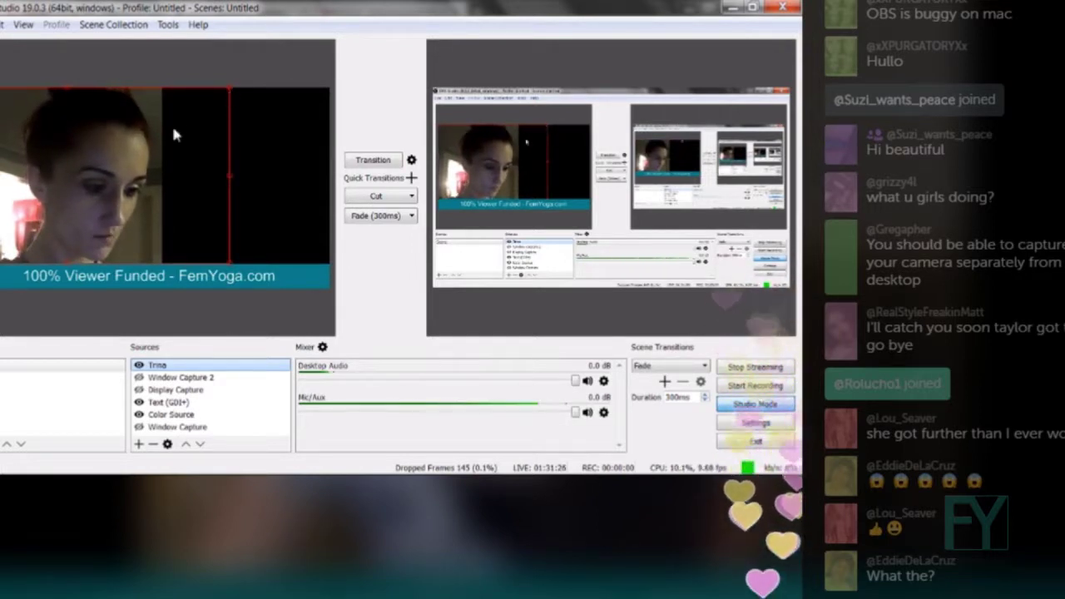
{"action": "left_click", "coordinate": [90, 436]}
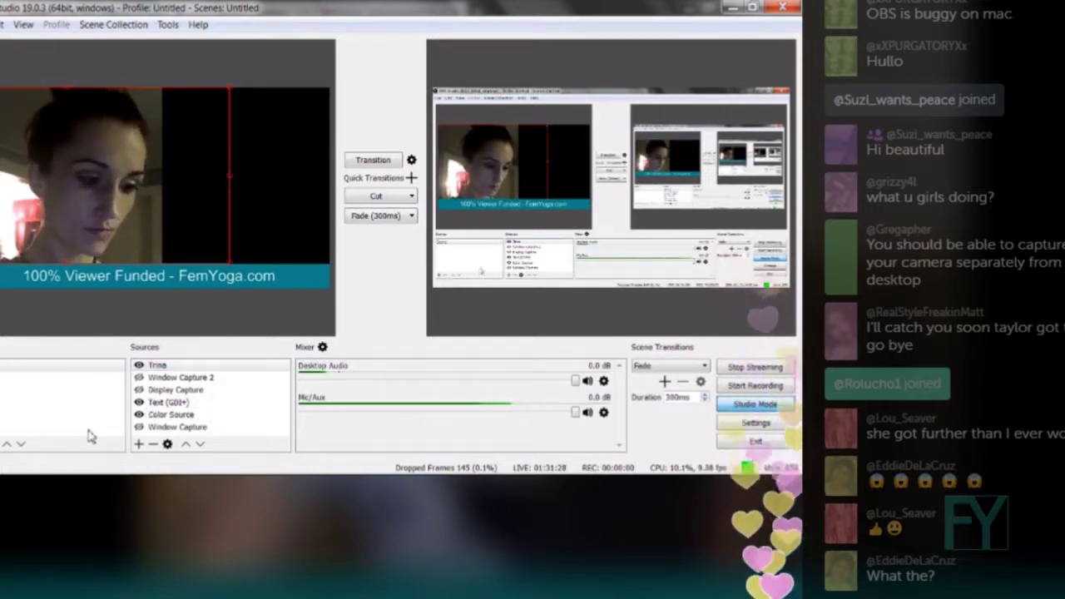
Add a new Video Capture Device source using the HD Pro Webcam C920 with its default settings
{"action": "left_click", "coordinate": [139, 445]}
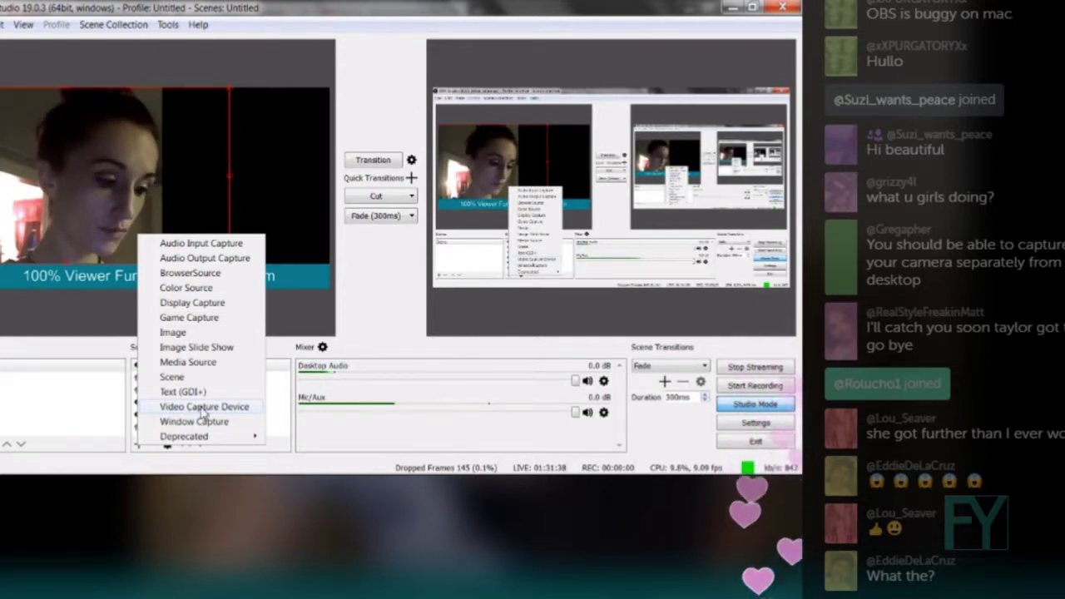
{"action": "left_click", "coordinate": [202, 408]}
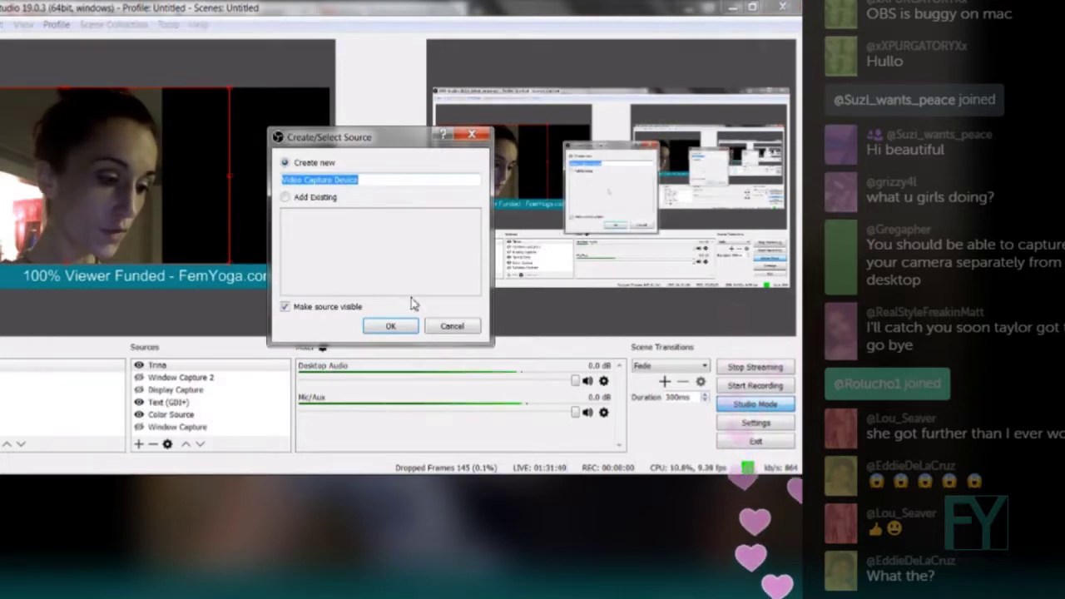
{"action": "left_click", "coordinate": [392, 326]}
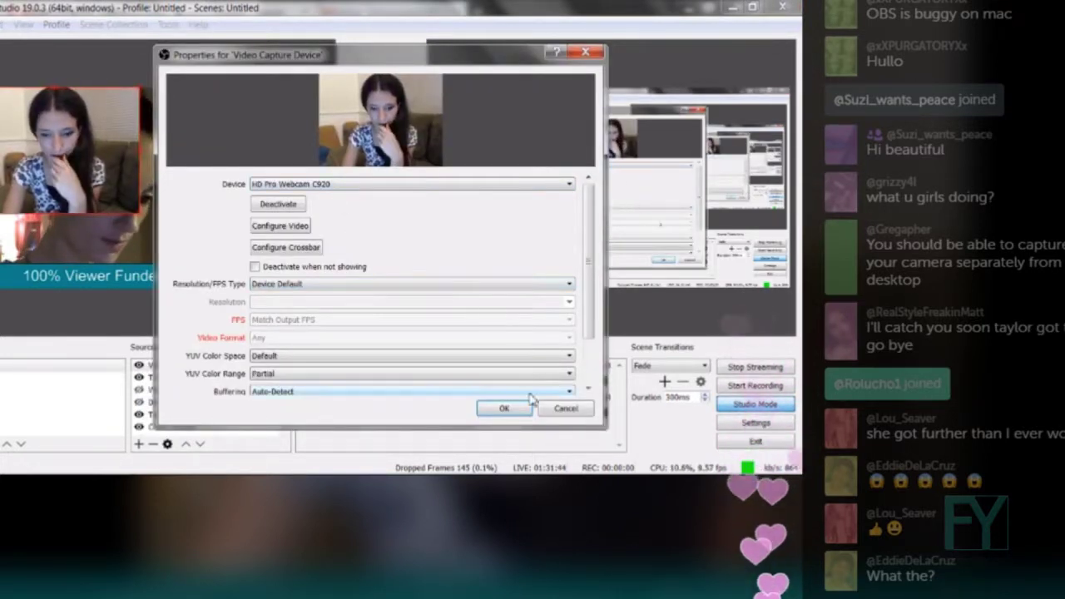
{"action": "left_click", "coordinate": [504, 407]}
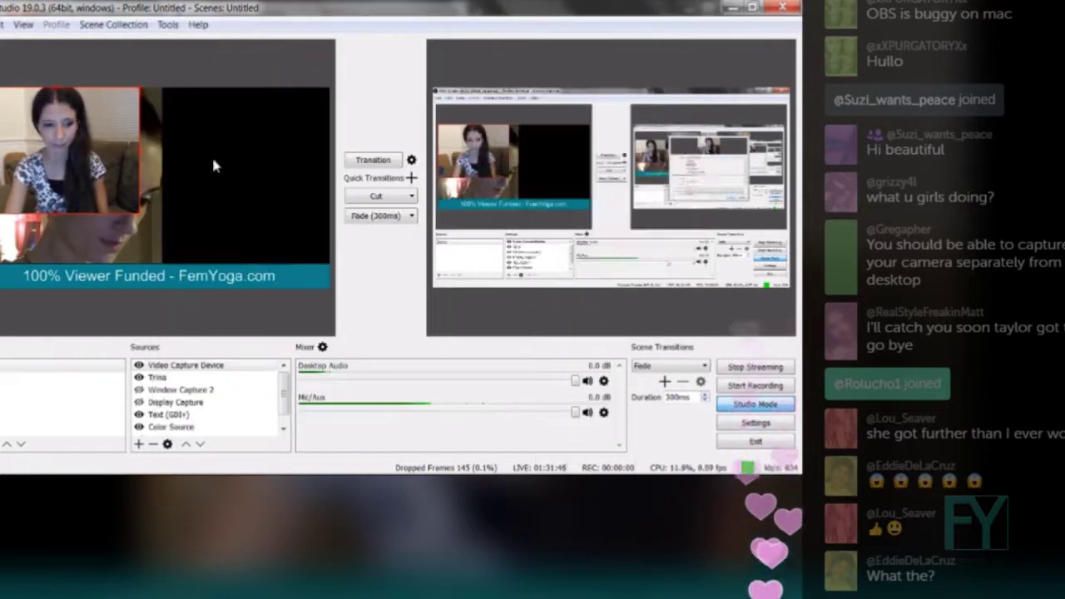
Fit the webcam source to the screen, then shrink it into the upper right of the canvas beside the guest
{"action": "right_click", "coordinate": [73, 140]}
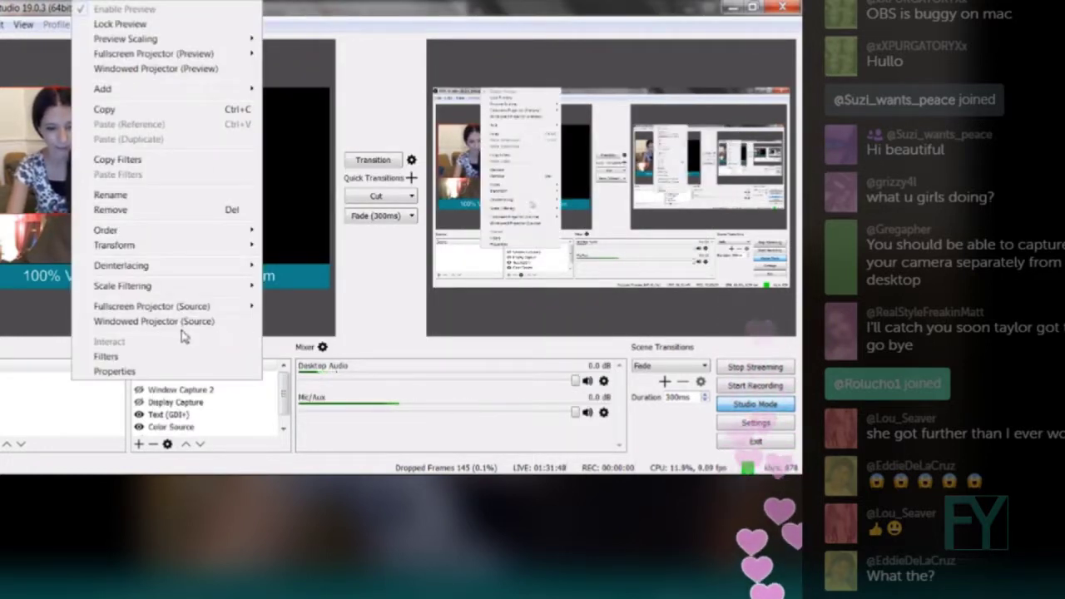
{"action": "mouse_move", "coordinate": [150, 246]}
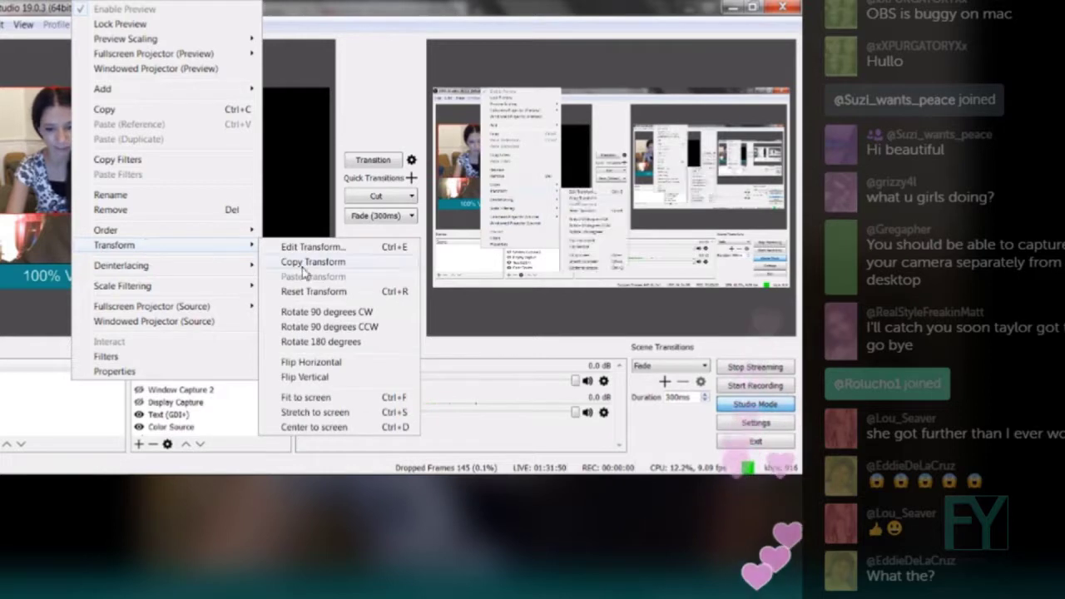
{"action": "left_click", "coordinate": [314, 397]}
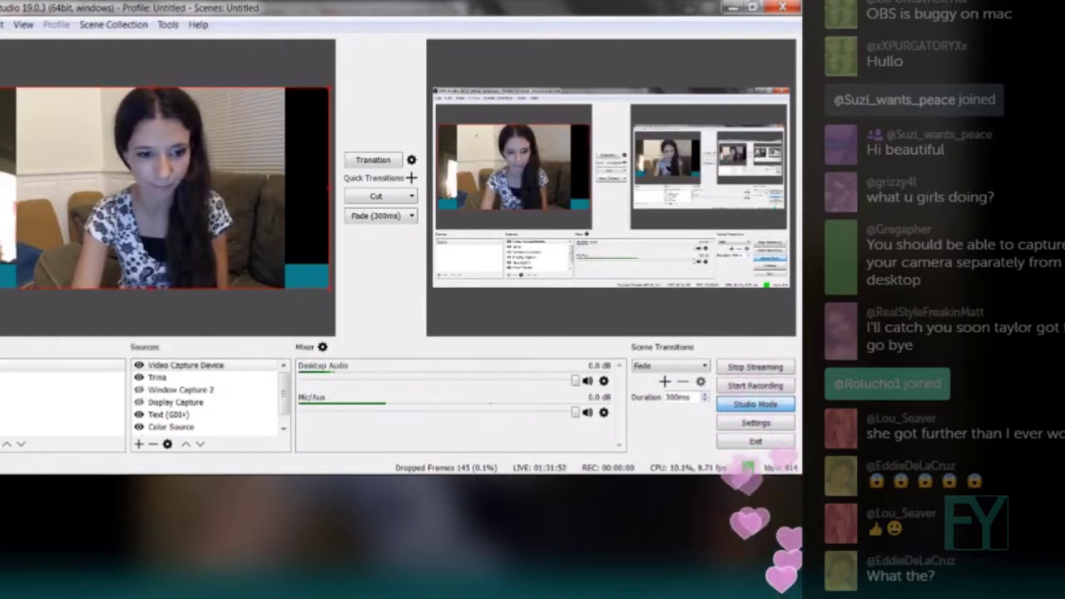
{"action": "left_click_drag", "start_coordinate": [2, 88], "coordinate": [119, 132]}
{"action": "left_click_drag", "start_coordinate": [196, 163], "coordinate": [195, 124]}
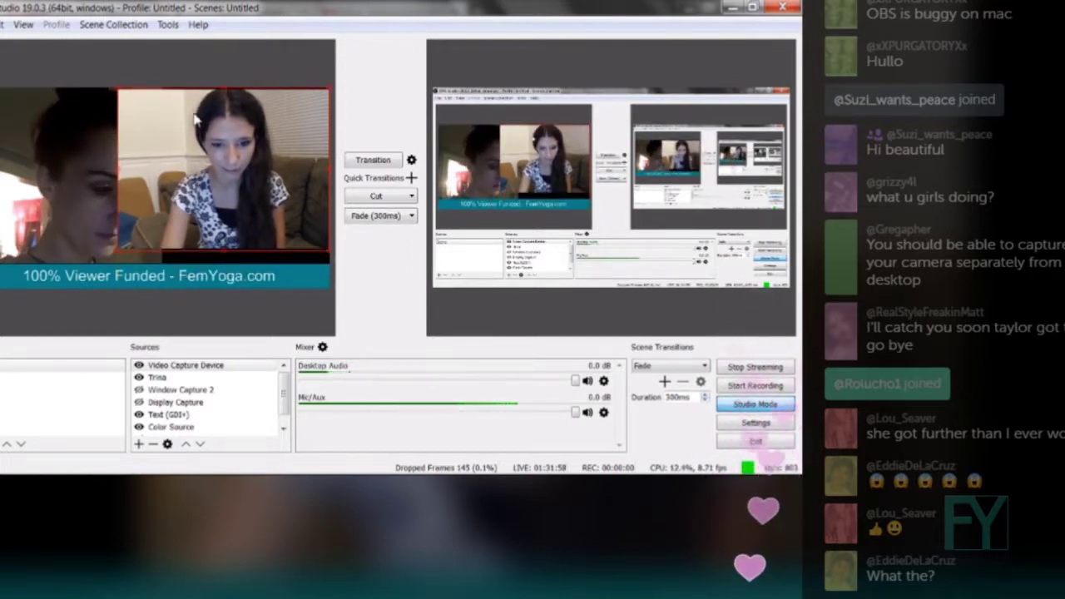
Set the webcam source's left crop to 100 in its transform settings and close them
{"action": "right_click", "coordinate": [199, 157]}
{"action": "mouse_move", "coordinate": [302, 255]}
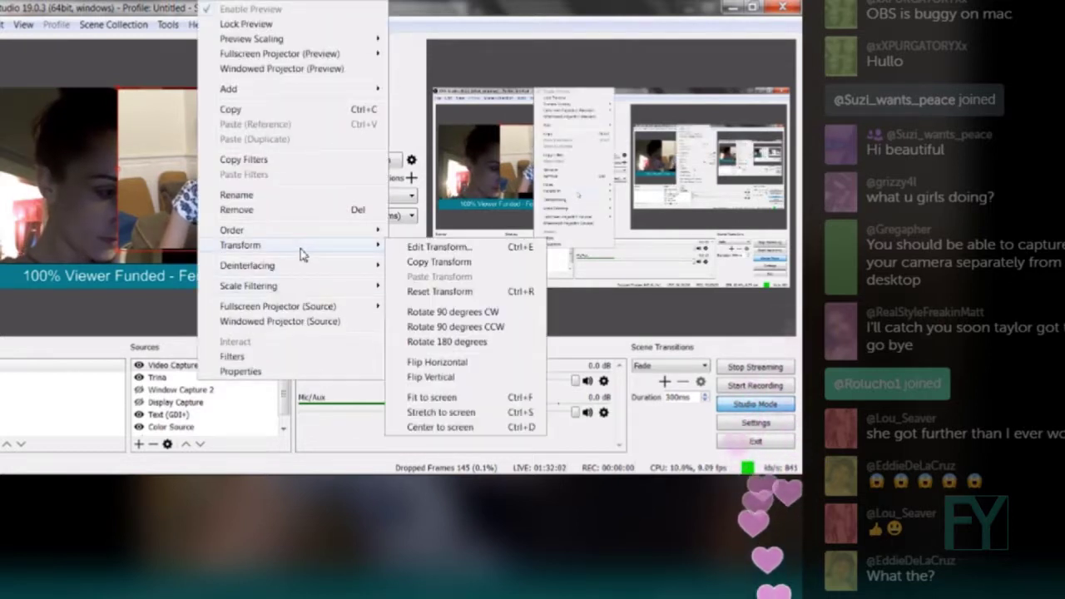
{"action": "left_click", "coordinate": [445, 251]}
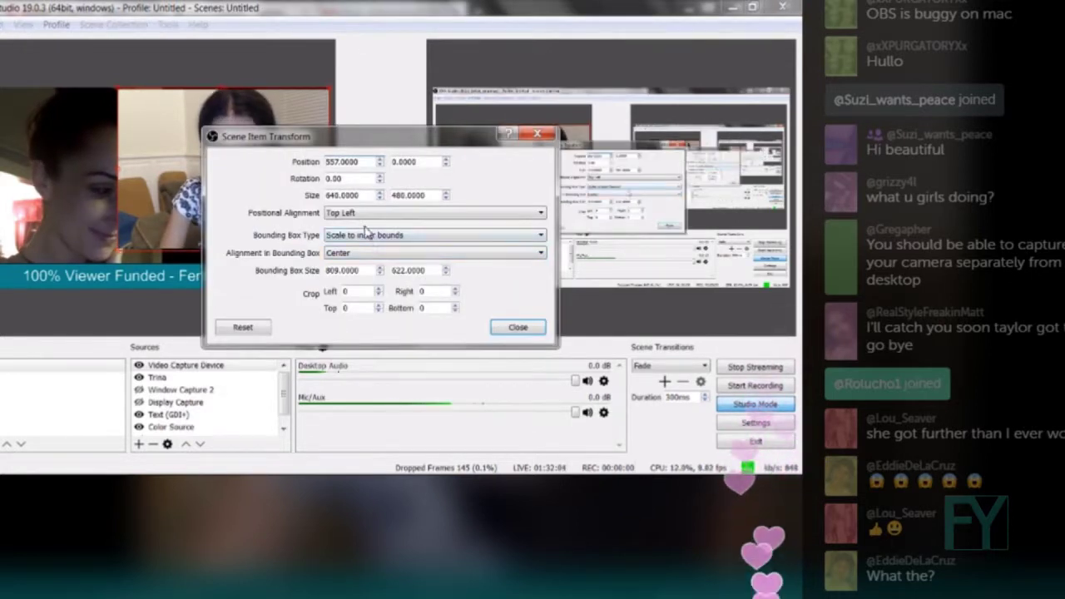
{"action": "double_click", "coordinate": [359, 297]}
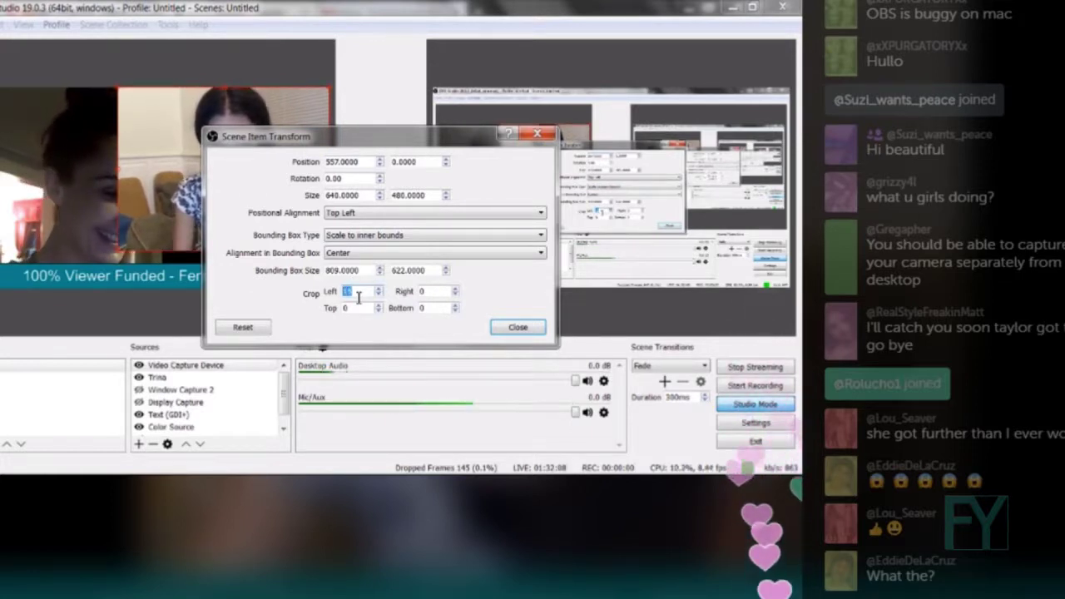
{"action": "type", "text": "1"}
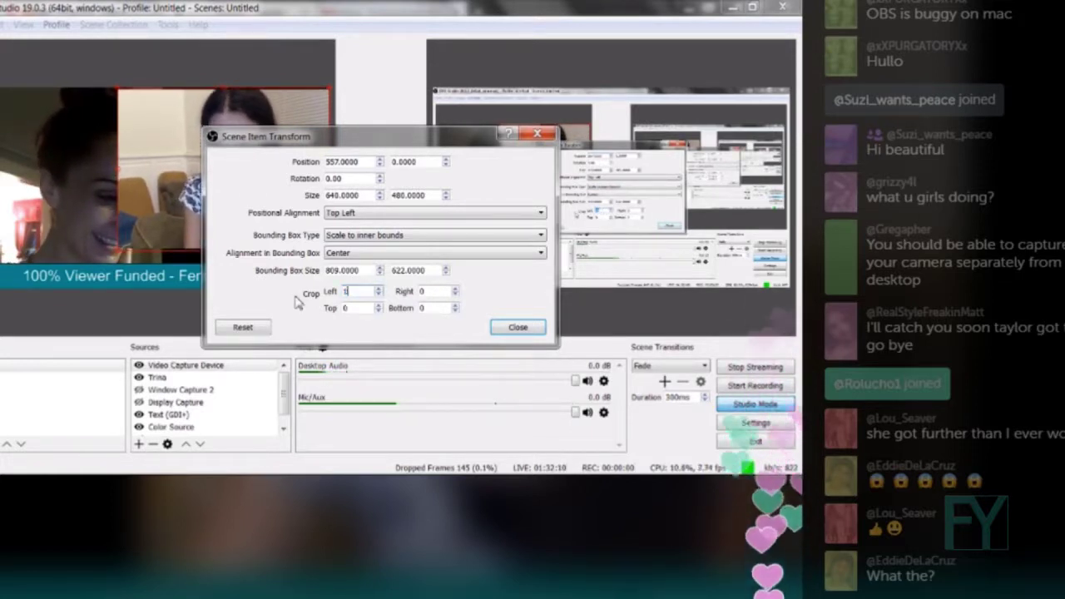
{"action": "type", "text": "80"}
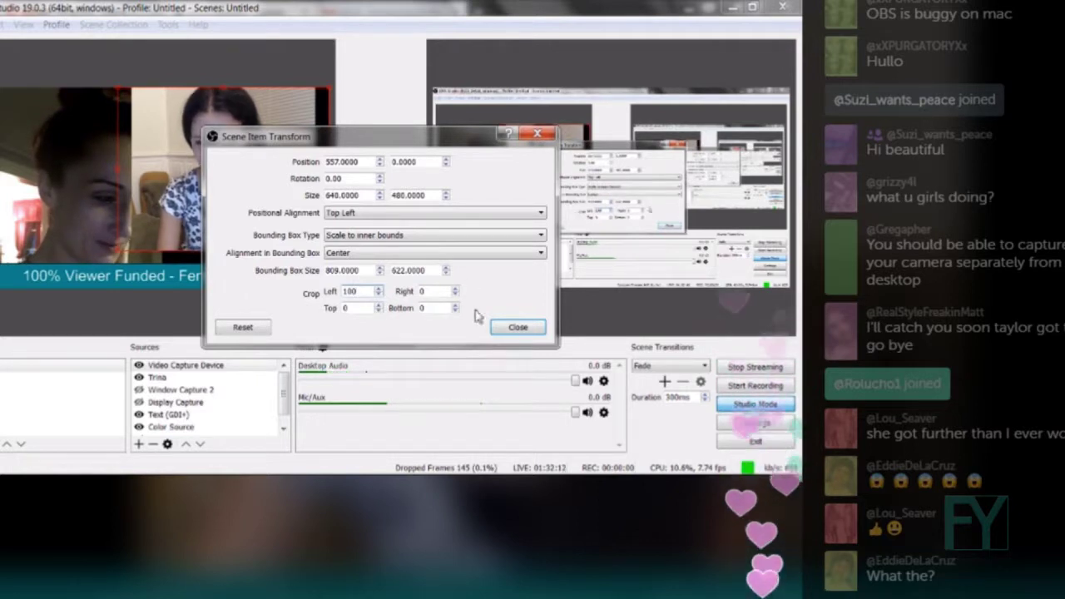
{"action": "left_click", "coordinate": [512, 326]}
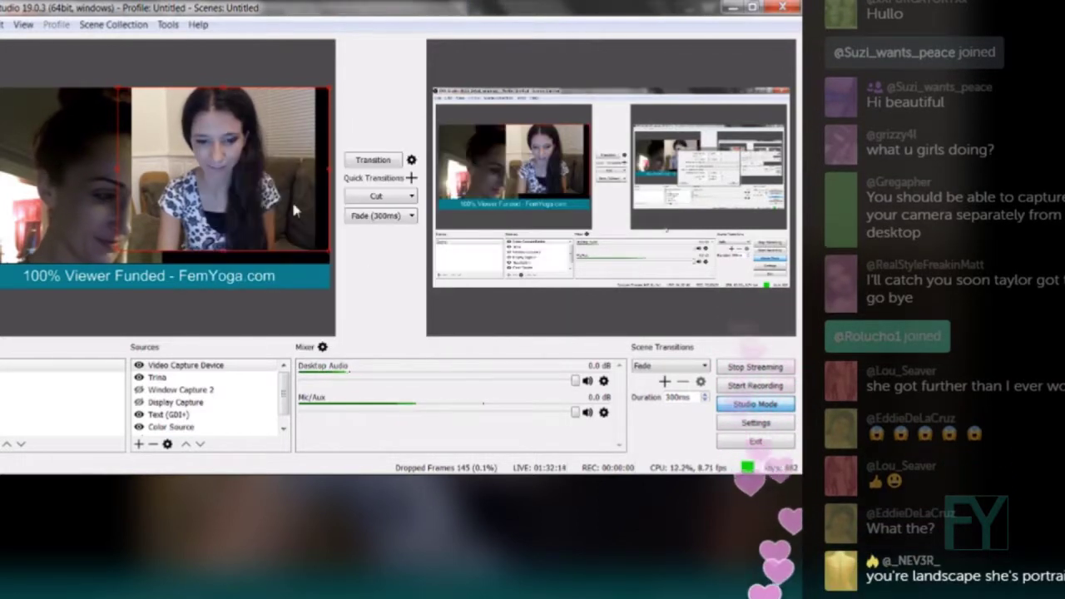
Move the webcam image to the canvas's right edge and enlarge it down to the top of the banner
{"action": "left_click_drag", "start_coordinate": [277, 193], "coordinate": [288, 181]}
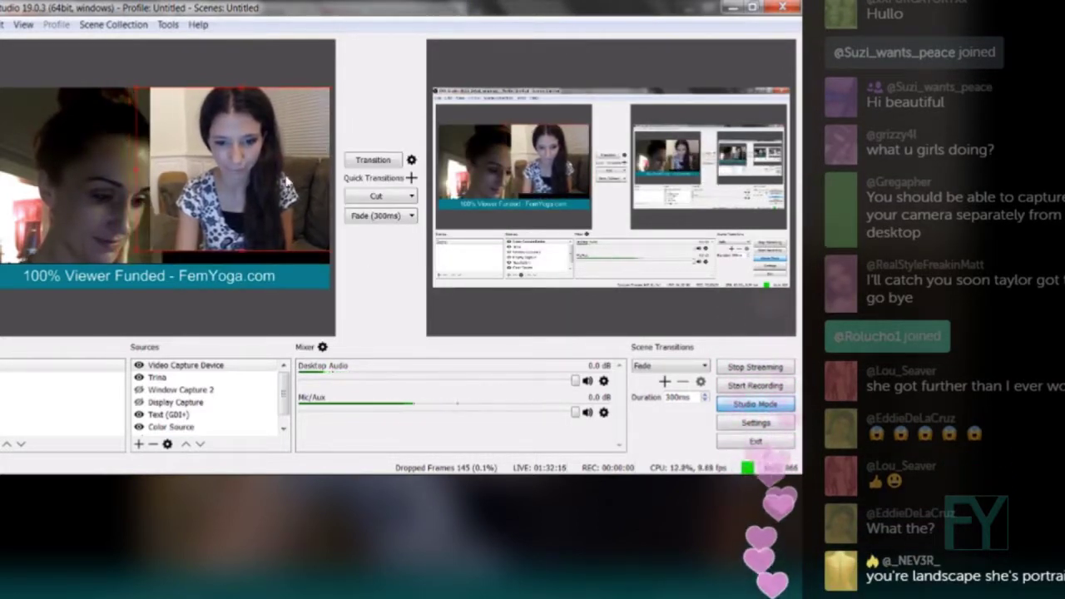
{"action": "left_click_drag", "start_coordinate": [143, 248], "coordinate": [130, 272]}
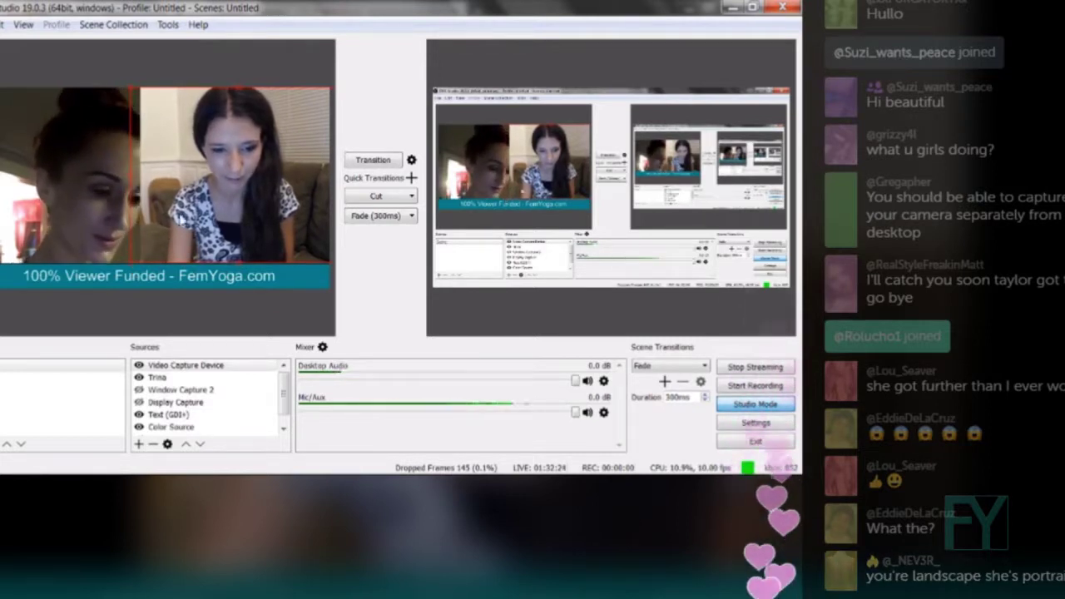
Open the source options of the Hangouts capture in the preview
{"action": "right_click", "coordinate": [200, 218]}
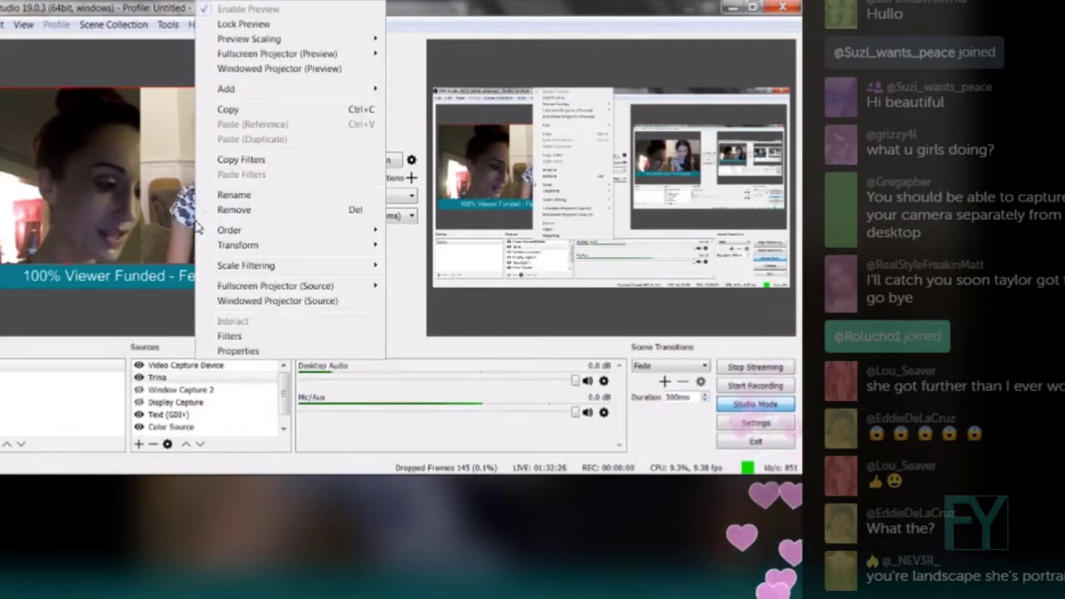